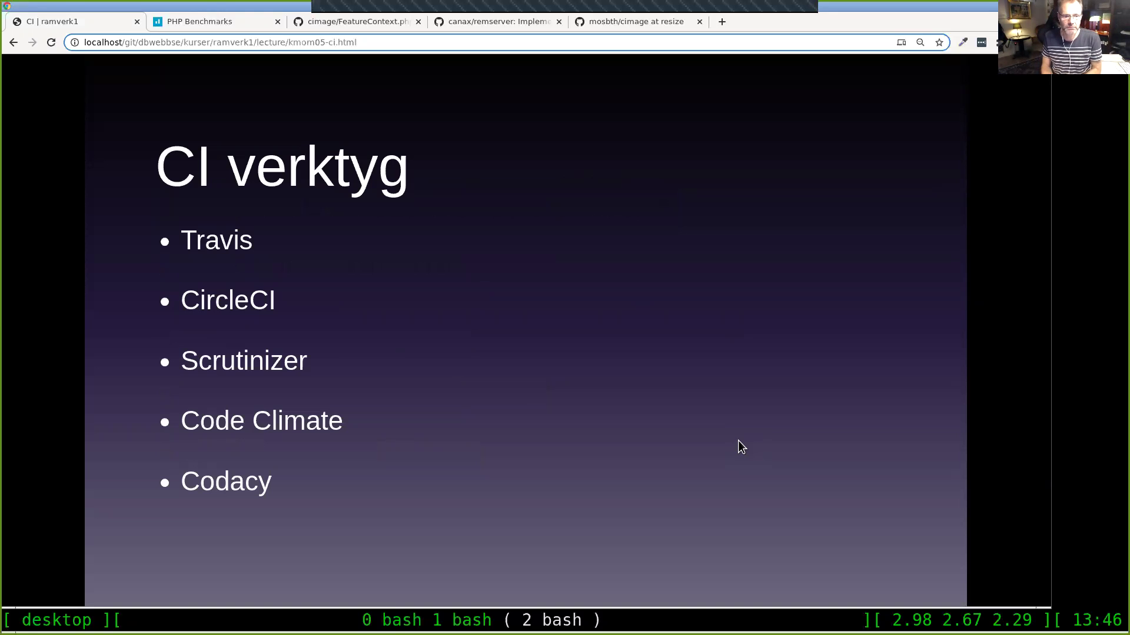
Step: Advance to the slide with the two CI examples and open the anax/remserver and Cimage branch resize links in separate tabs
key(Right)
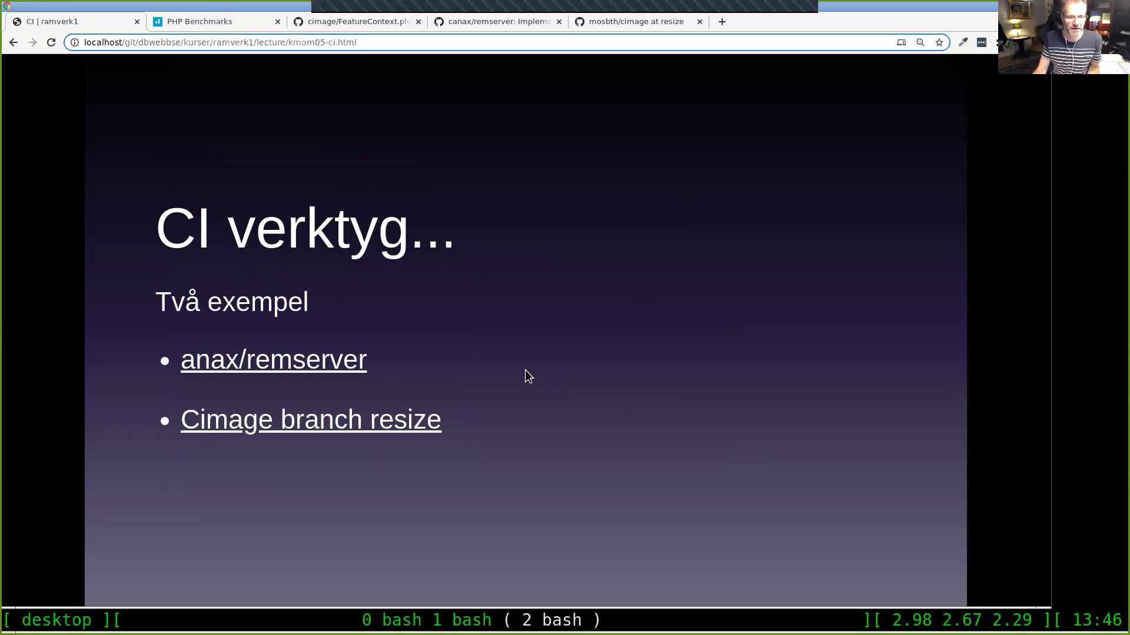
middle_click(351, 365)
middle_click(396, 420)
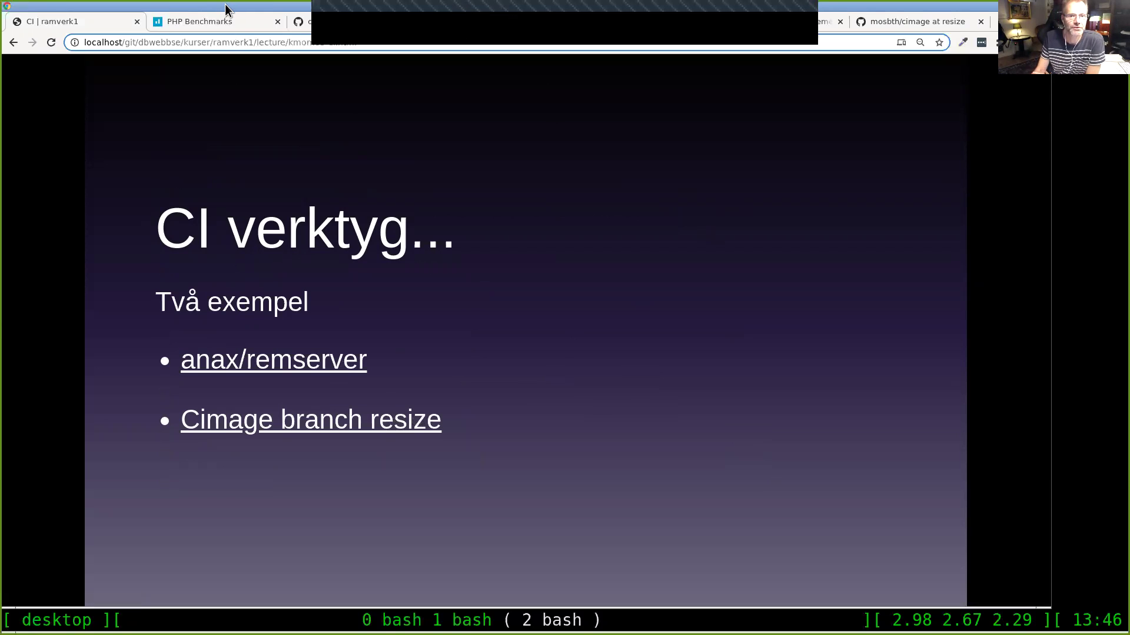
Step: View the canax/remserver repository at 100% zoom and bring up the cimage repository
click(515, 23)
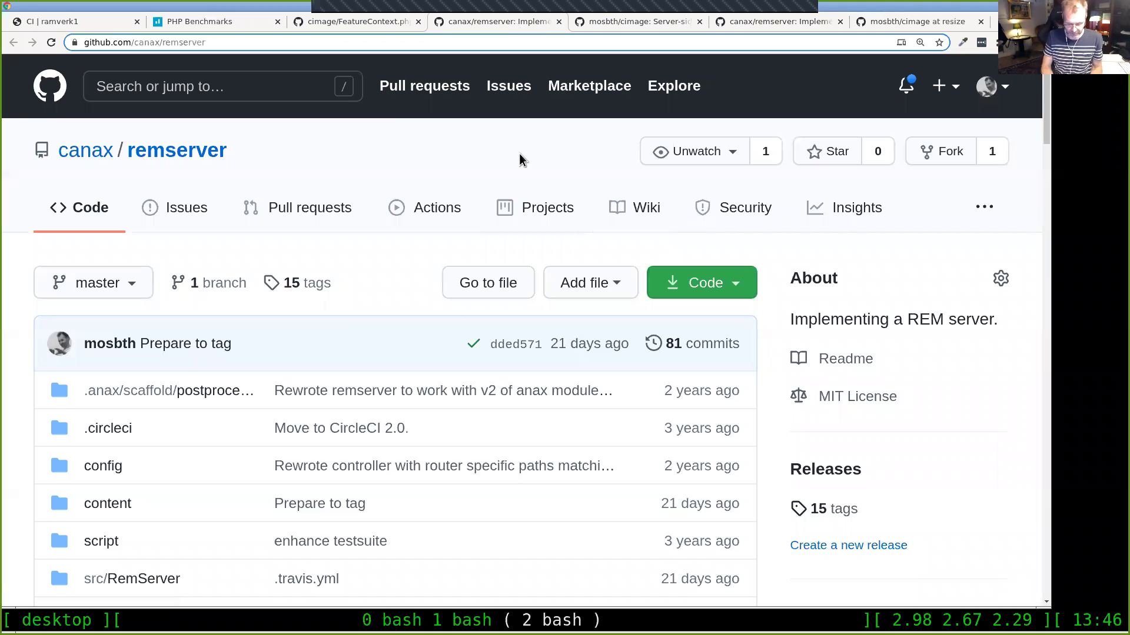
key(ctrl+0)
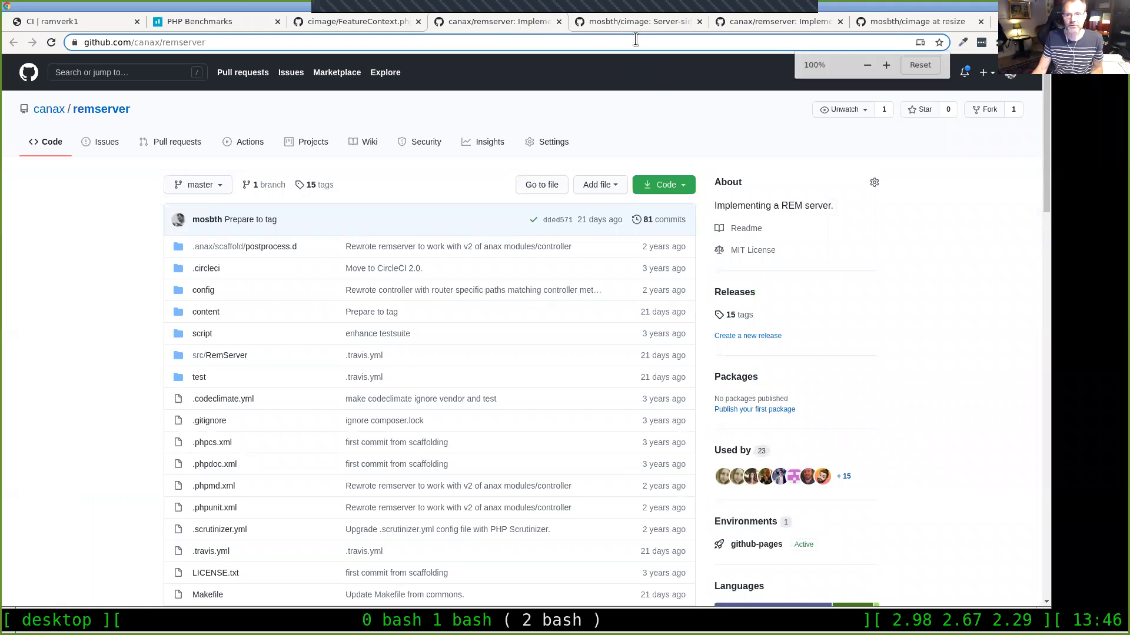
click(635, 21)
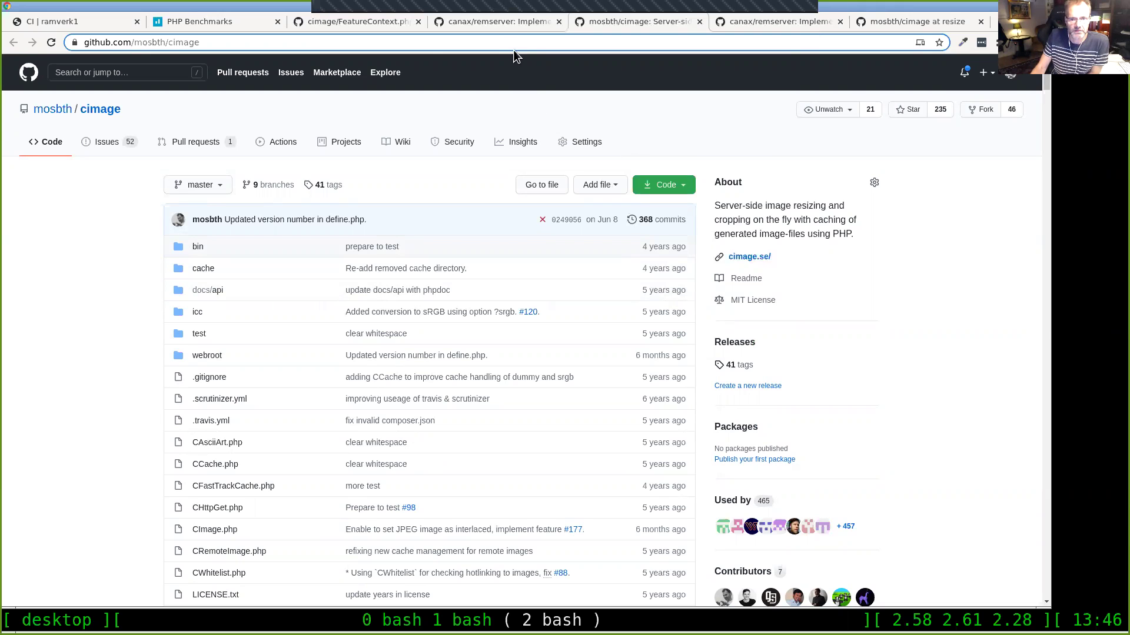
Step: Return to the canax/remserver repository and examine the README's badges at an enlarged page zoom
click(511, 27)
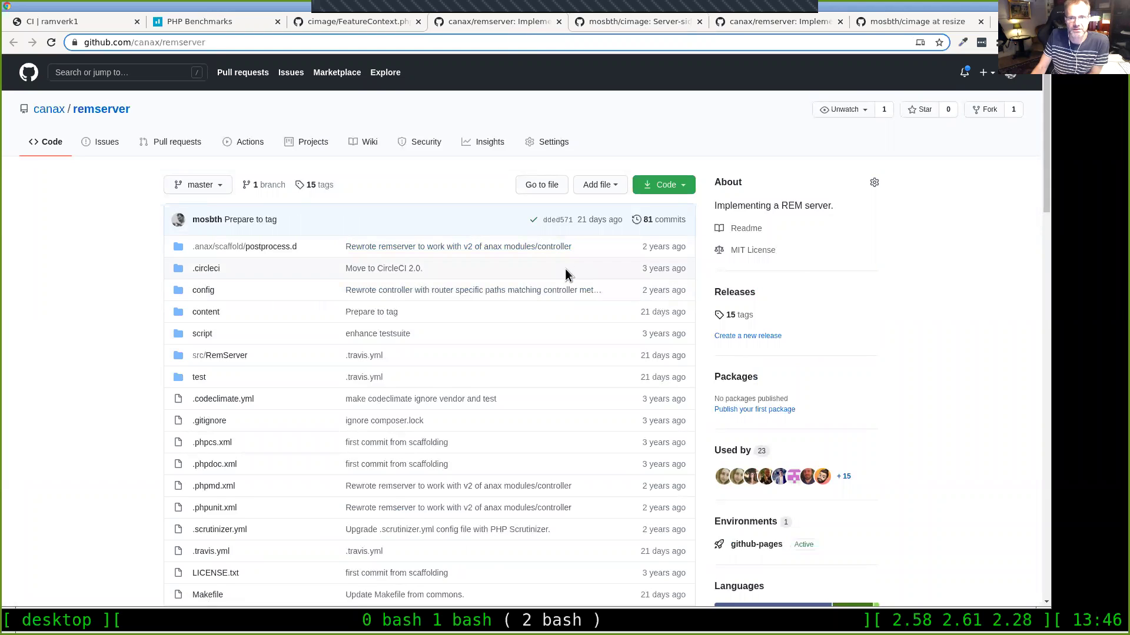
scroll(558, 277, down, 4)
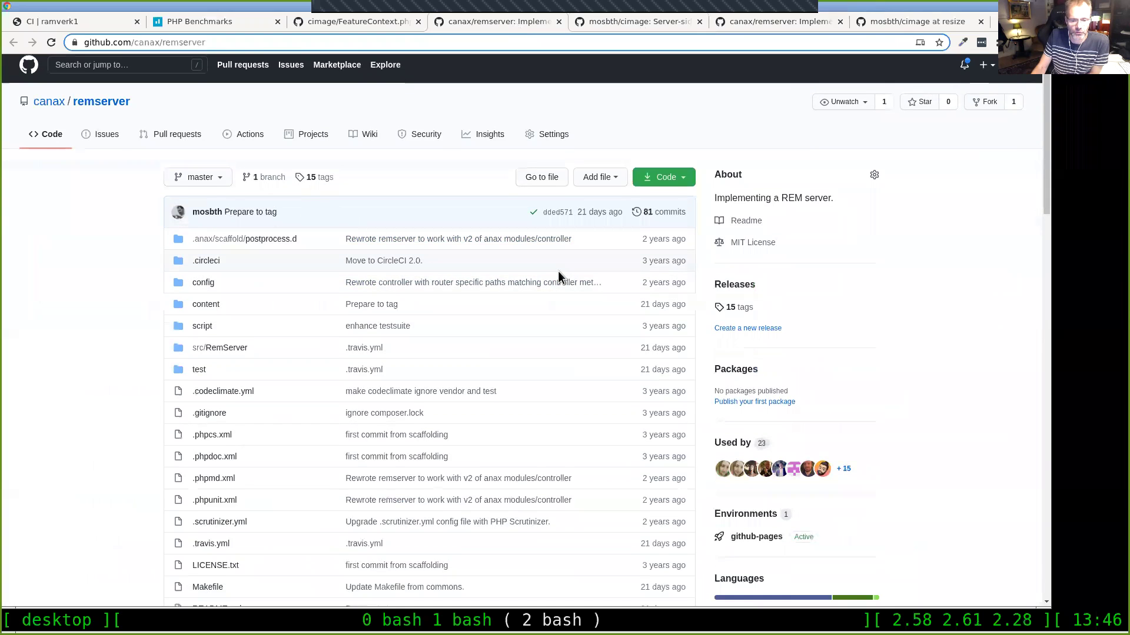
scroll(558, 277, down, 5)
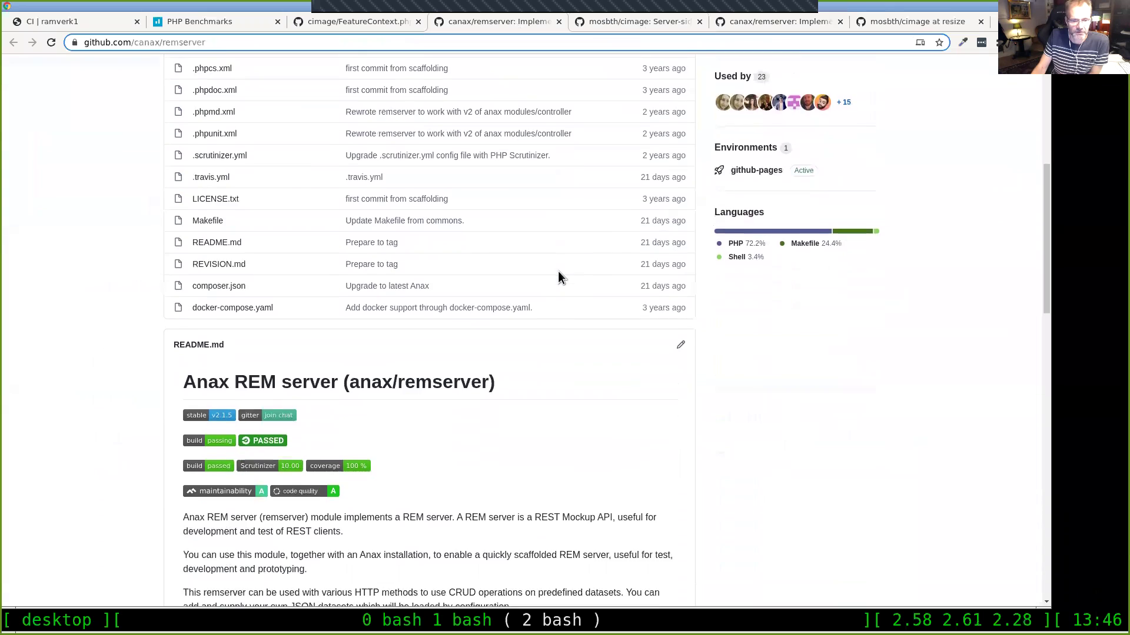
key(ctrl+plus)
key(ctrl+plus)
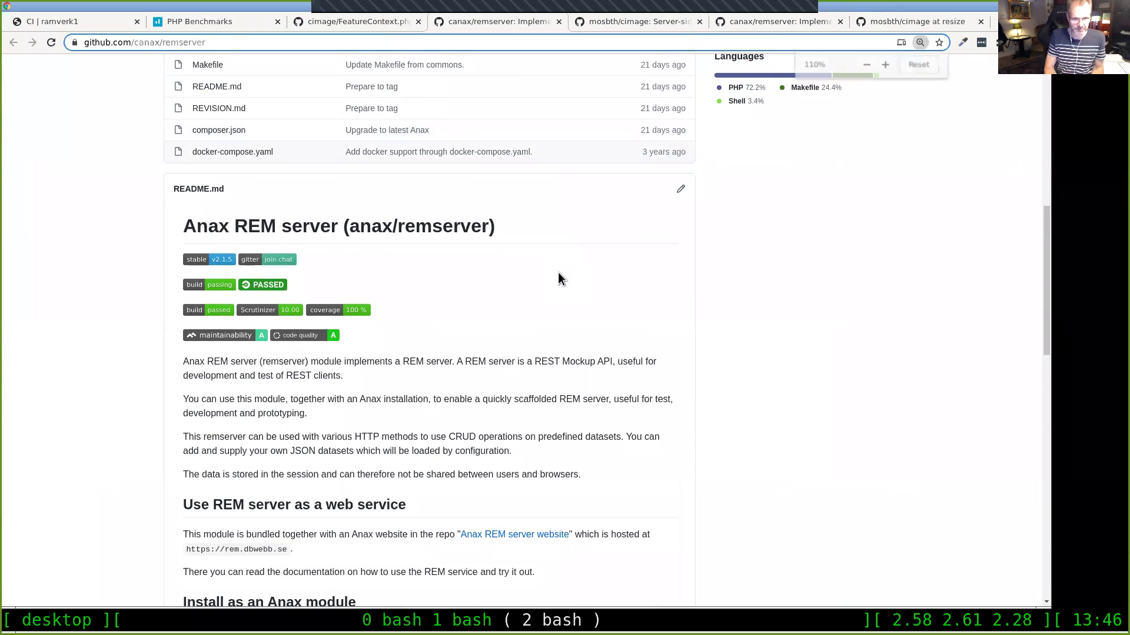
scroll(560, 268, down, 1)
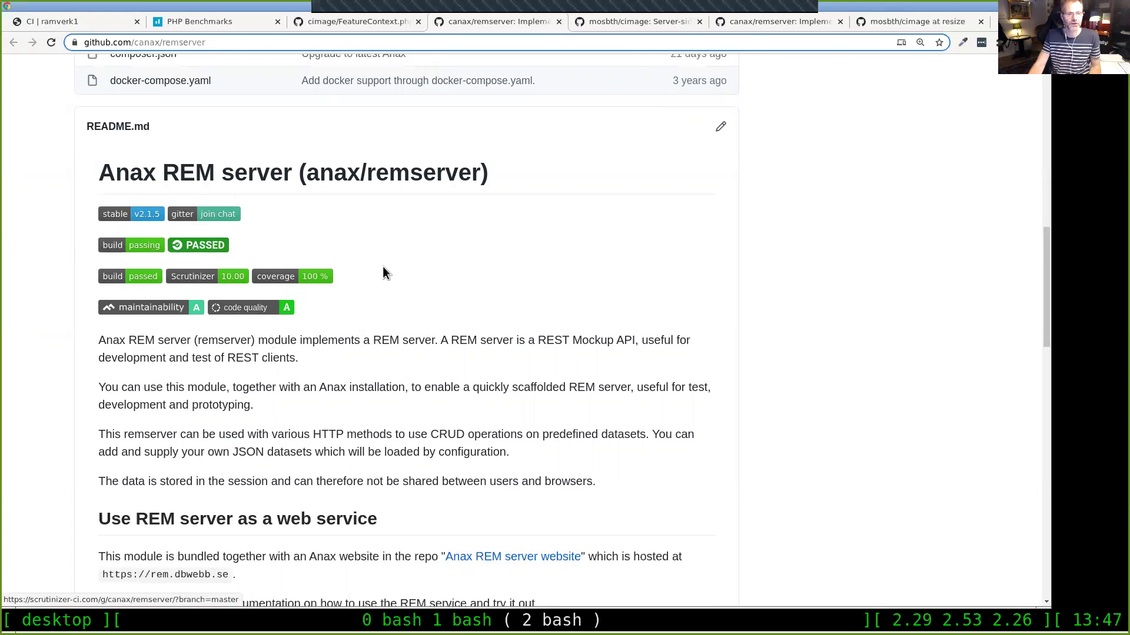
Step: Open the Travis CI page of canax/remserver from its README build badge and enlarge the page
middle_click(138, 252)
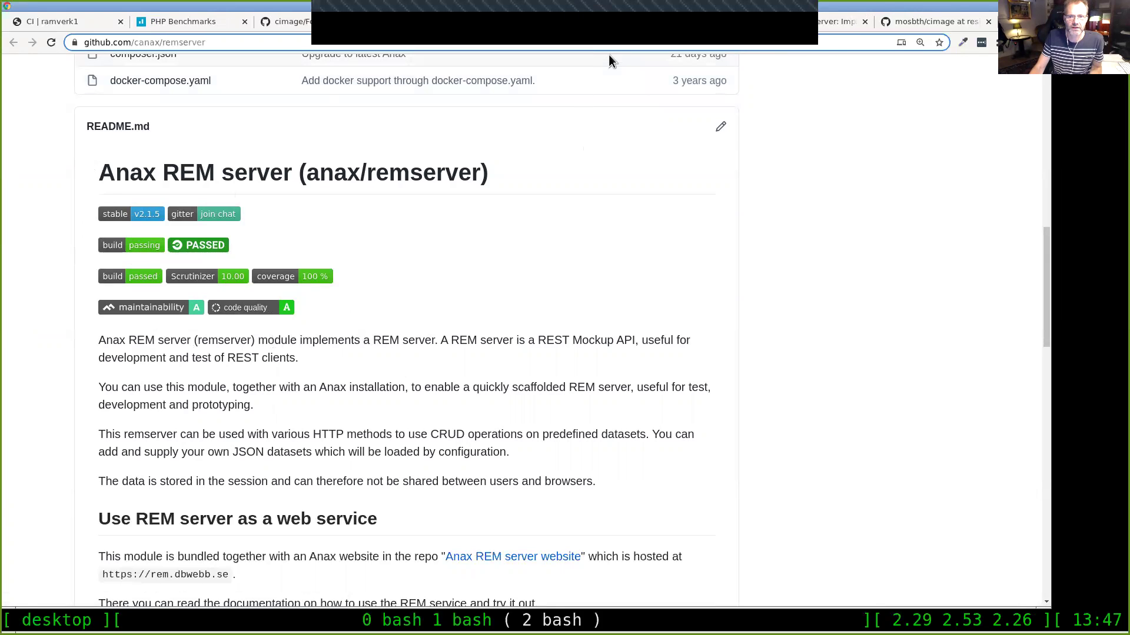
click(566, 22)
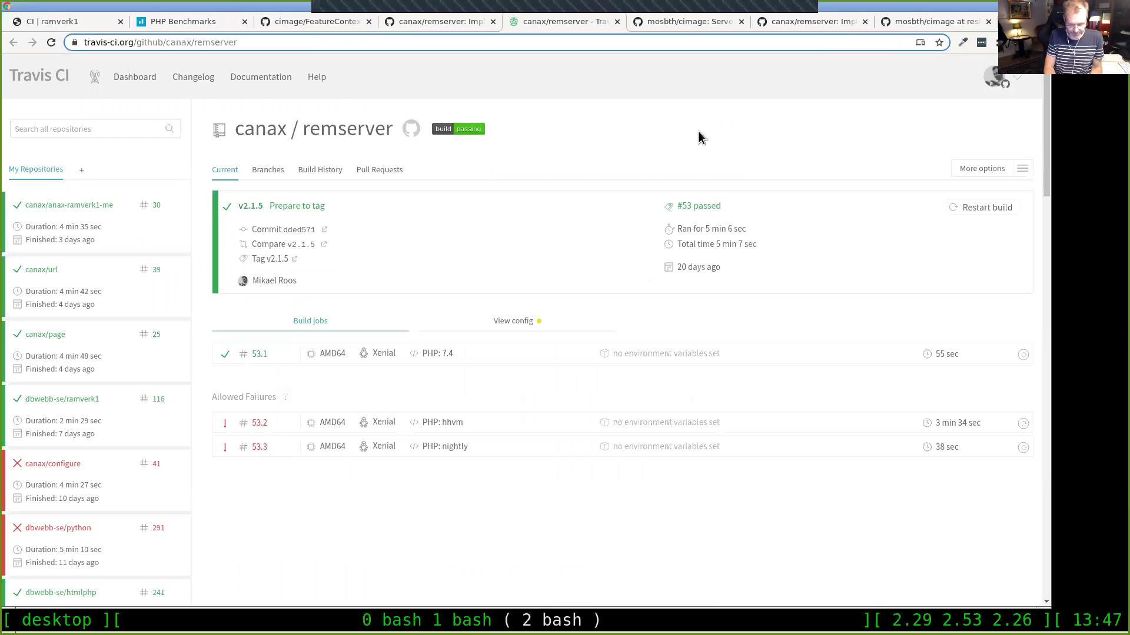
key(ctrl+plus)
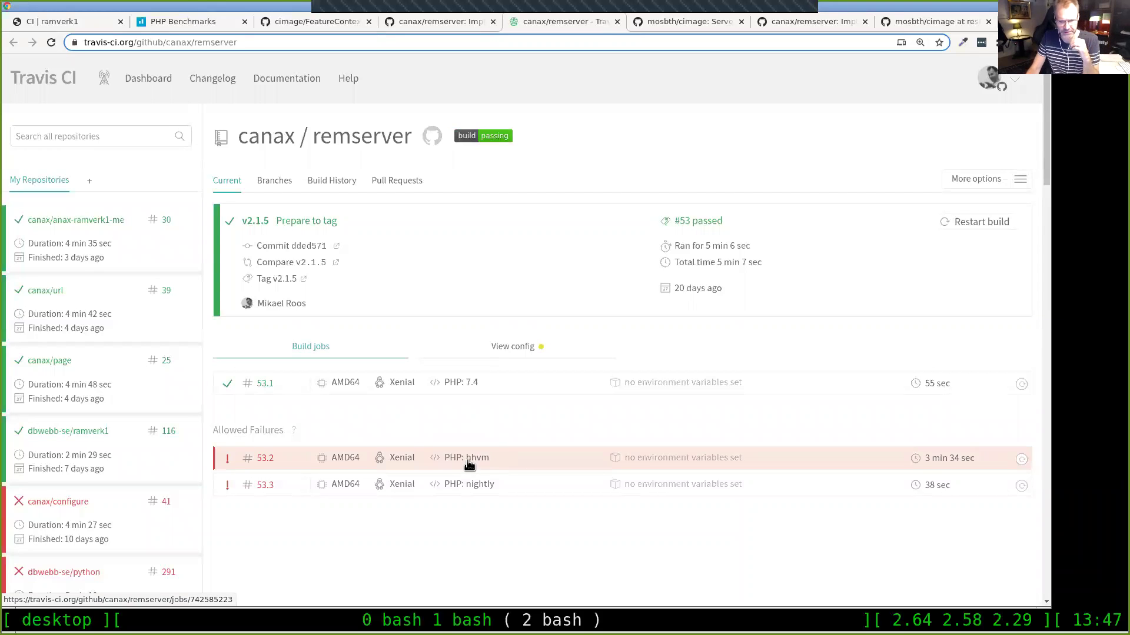
Step: Open the PHP 7.4 build job 53.1 and examine its job log through to the make test output at the end
click(430, 383)
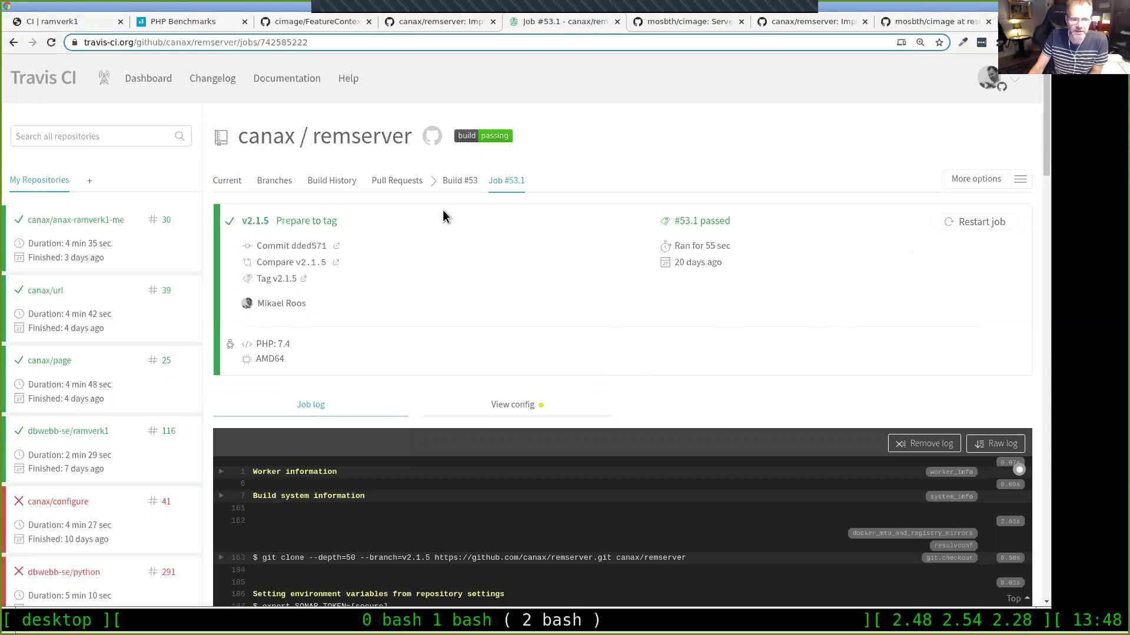
scroll(713, 318, down, 5)
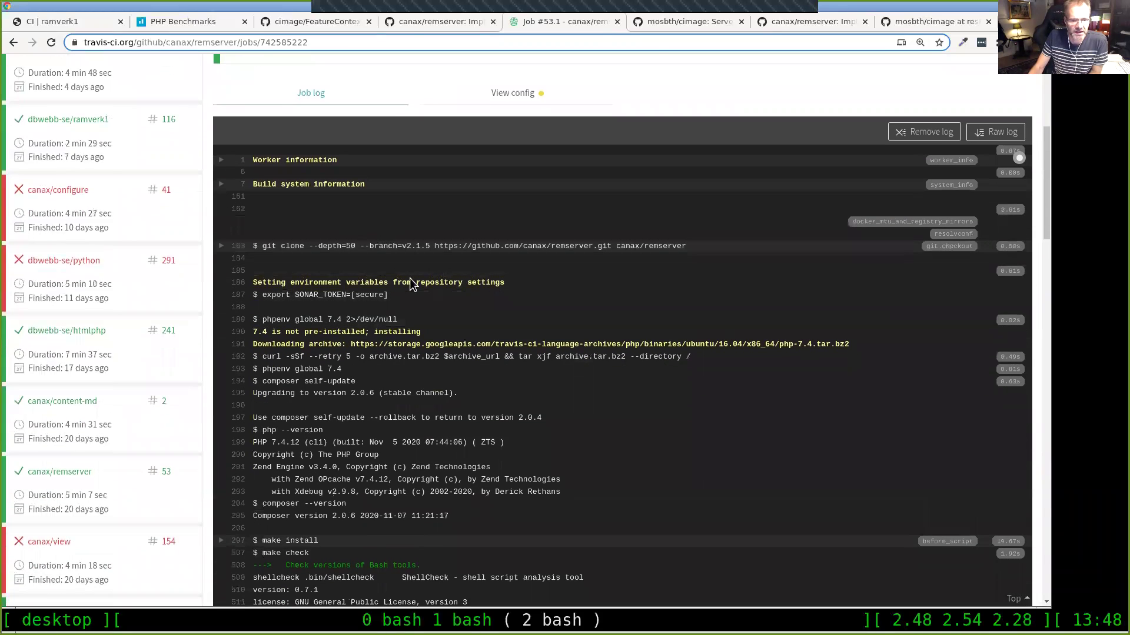
scroll(413, 342, down, 3)
scroll(413, 343, down, 6)
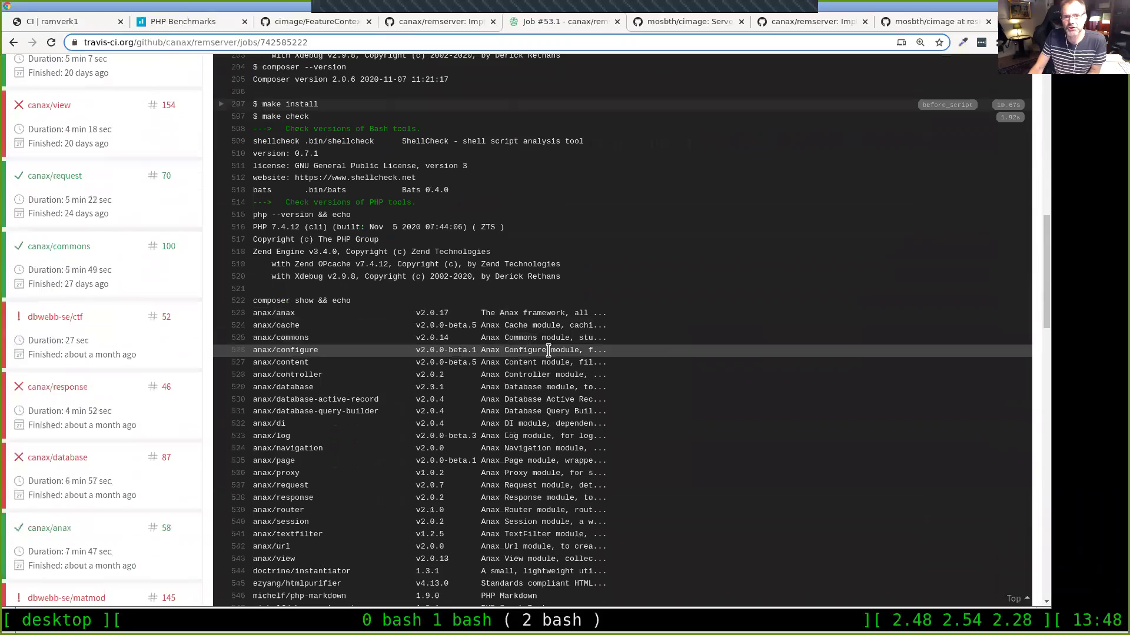
drag(1044, 267, 1059, 586)
scroll(942, 517, up, 3)
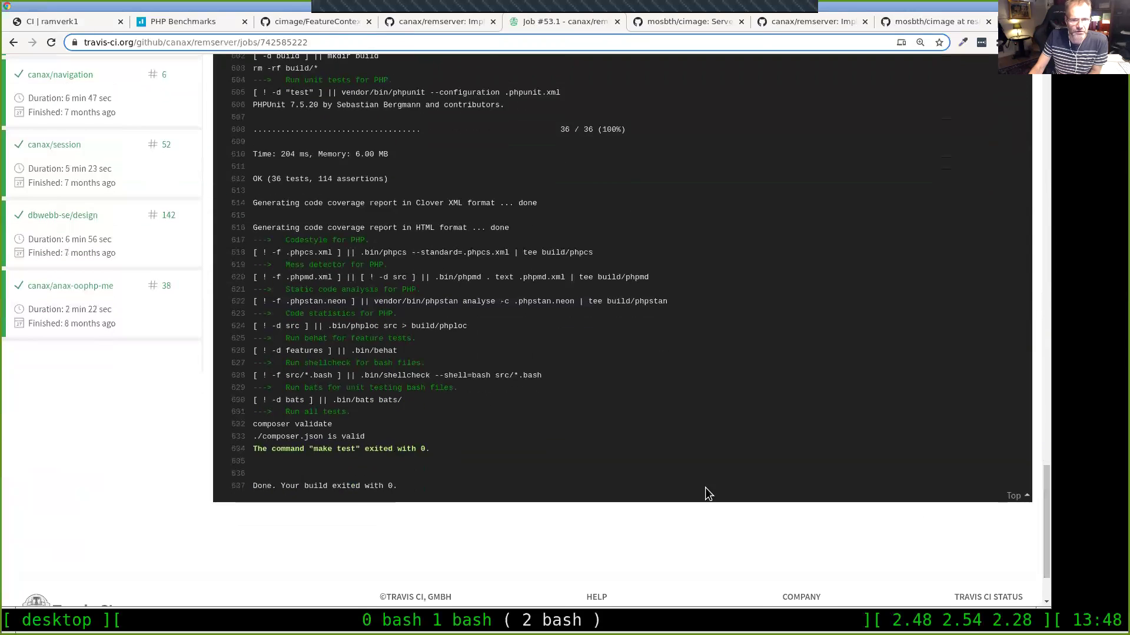
scroll(425, 186, up, 1)
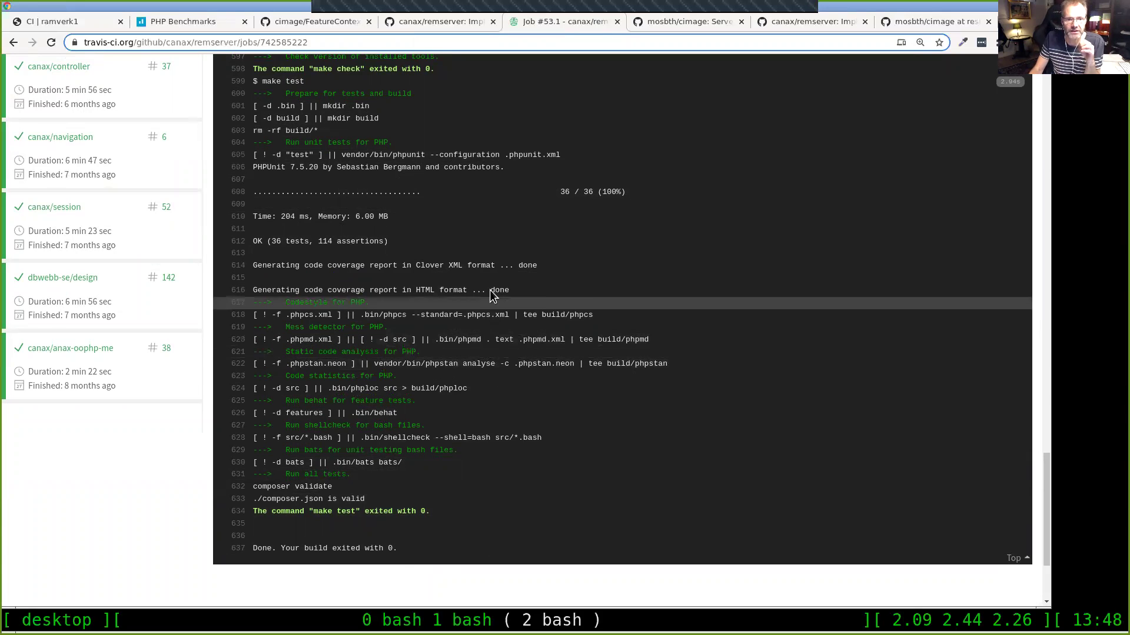
Step: Switch the cimage repository on GitHub to the resize branch
click(710, 22)
scroll(320, 356, down, 5)
scroll(320, 357, down, 4)
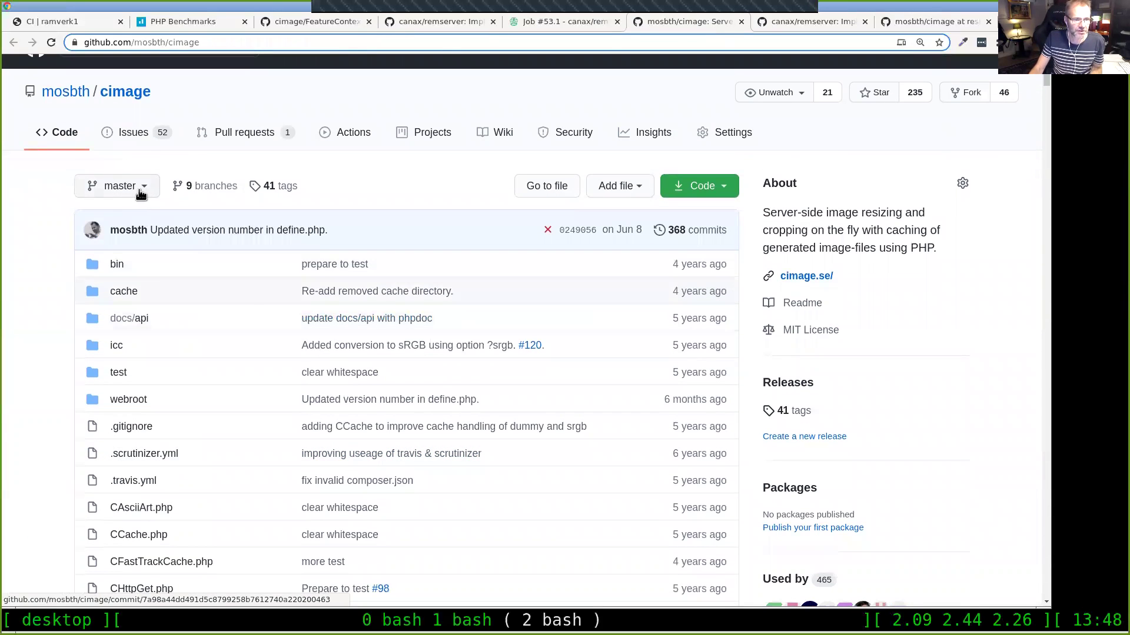
click(144, 186)
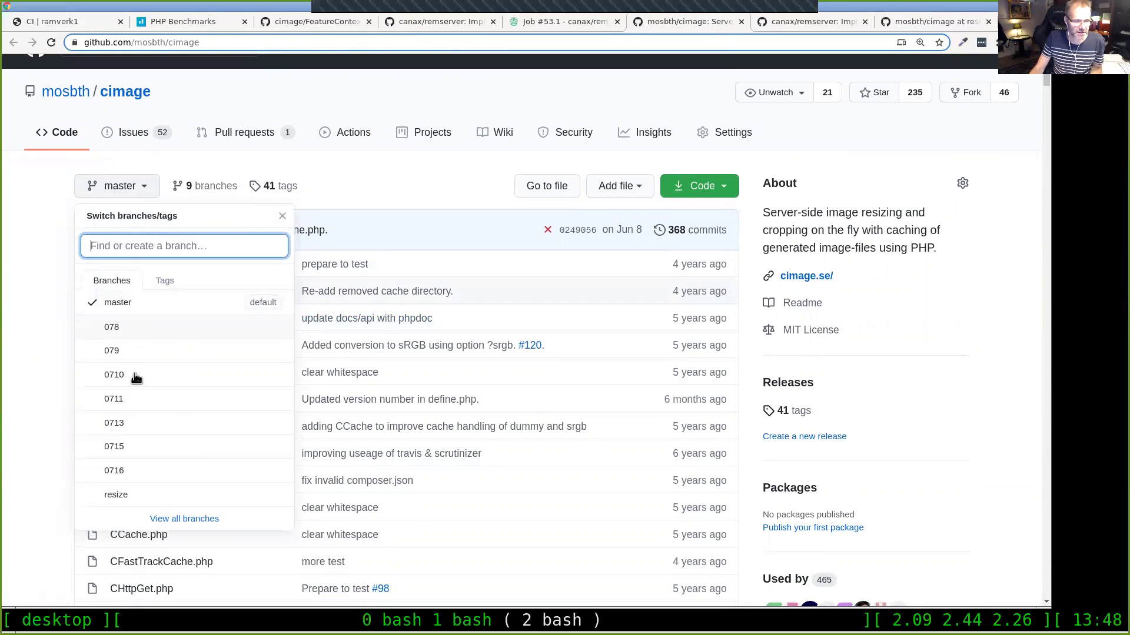
click(117, 494)
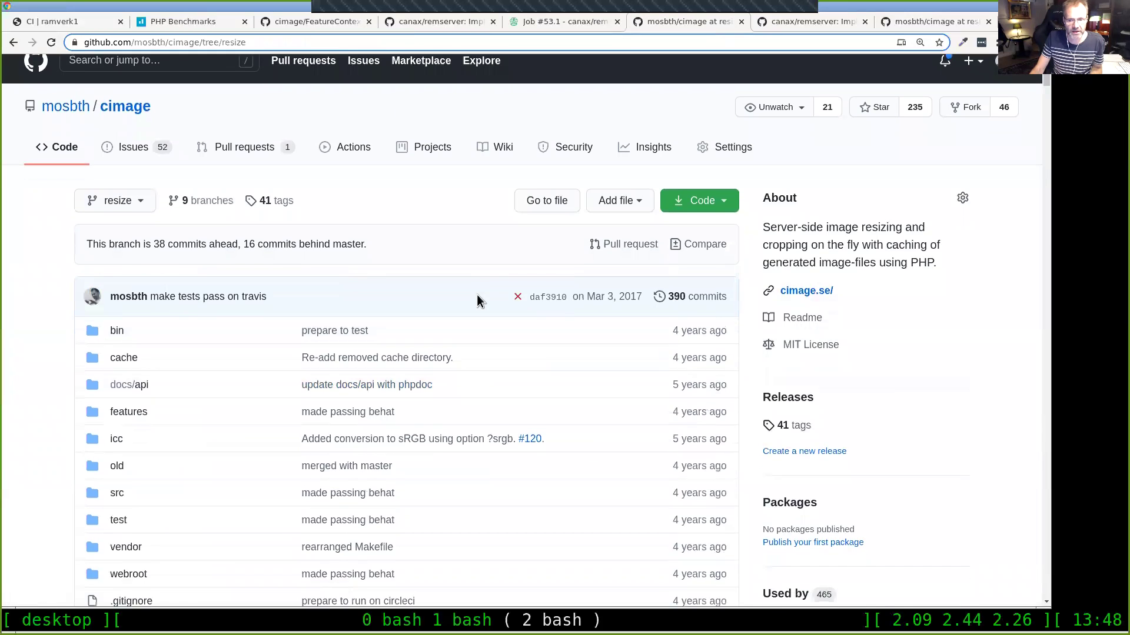
Step: Examine the resize branch's file list and the CI badges in its README
scroll(476, 297, down, 6)
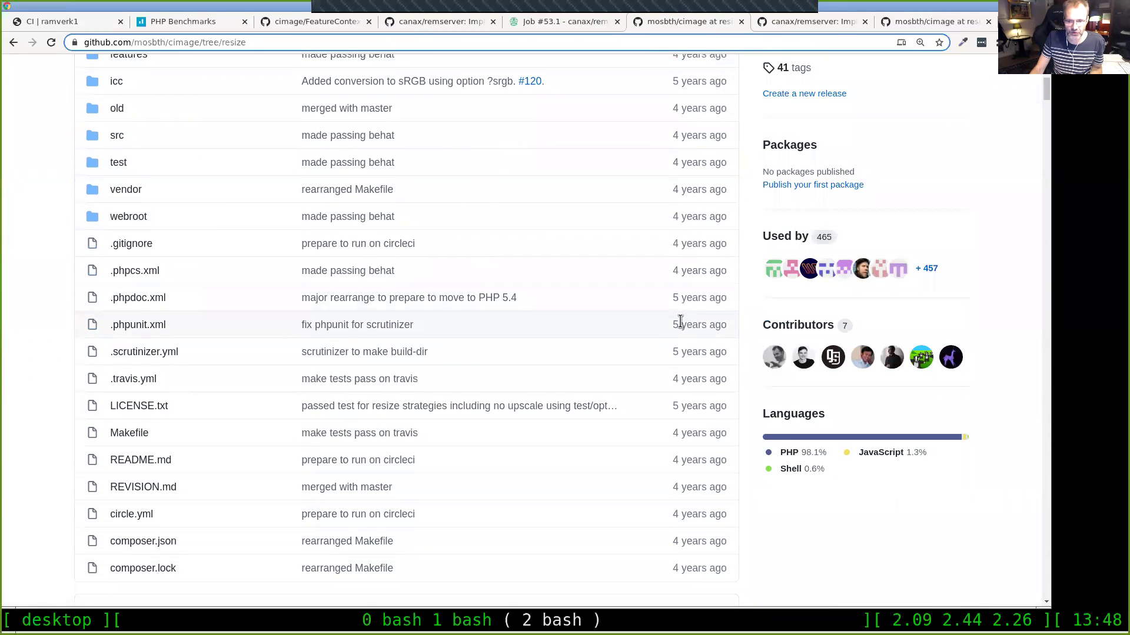
scroll(694, 344, down, 1)
scroll(686, 325, up, 3)
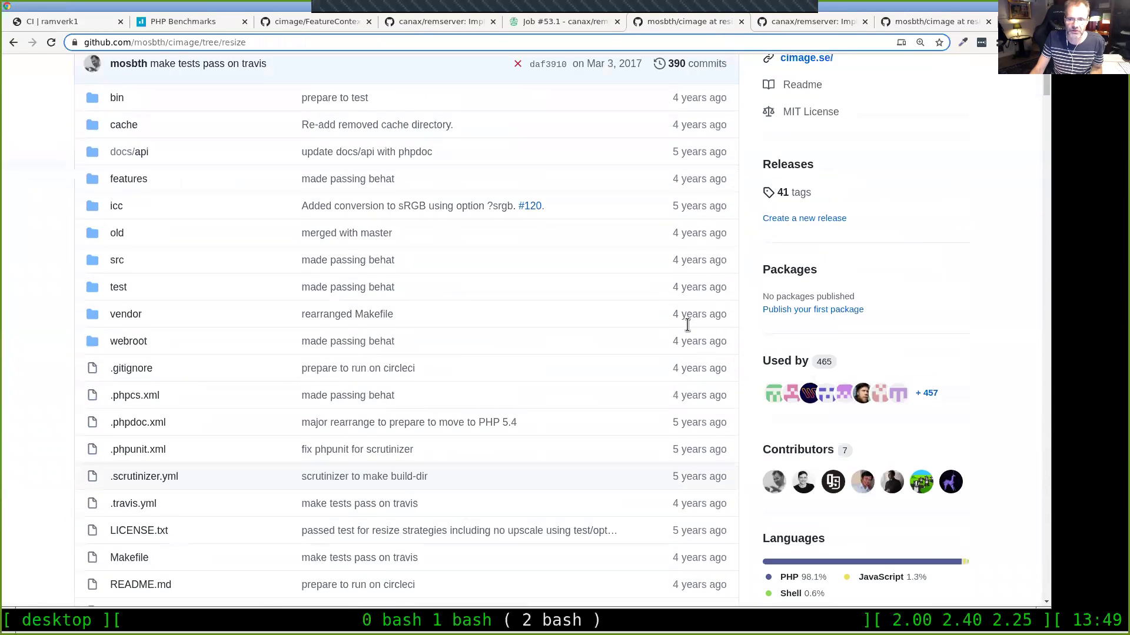
scroll(686, 324, down, 6)
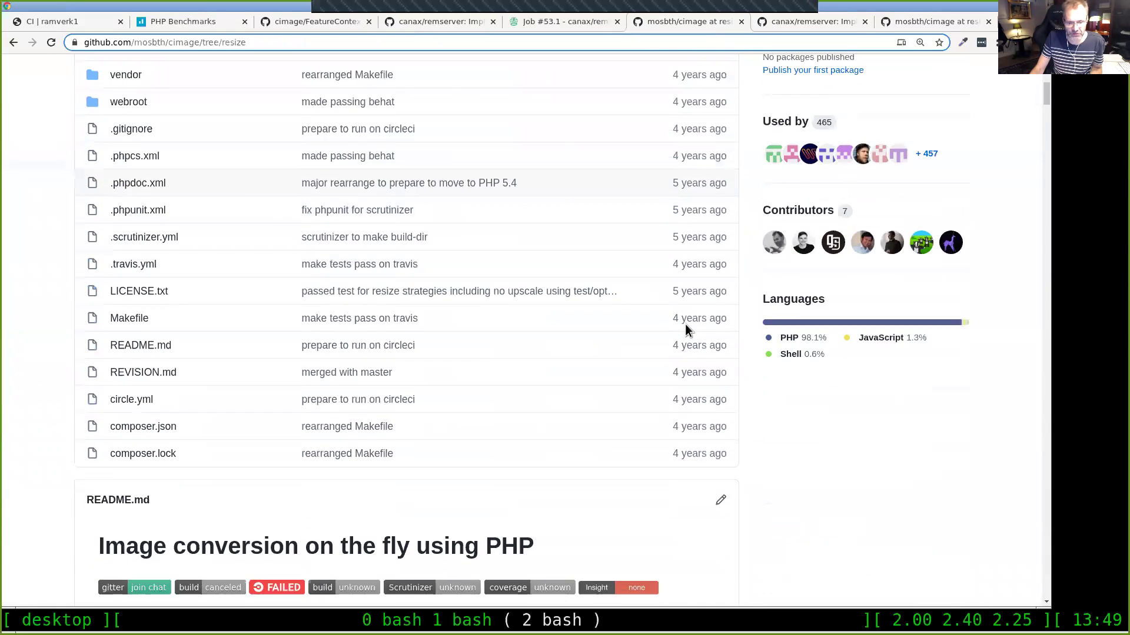
scroll(550, 382, down, 4)
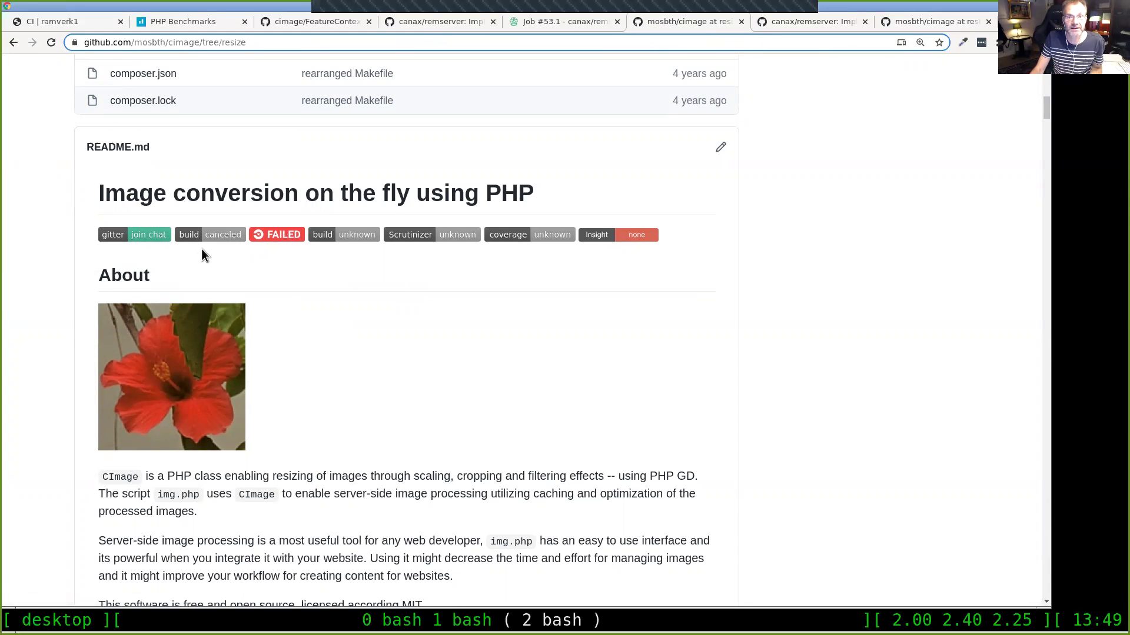
Step: Open the Travis CI page of cimage from the README's build badge and show its builds per branch
middle_click(216, 237)
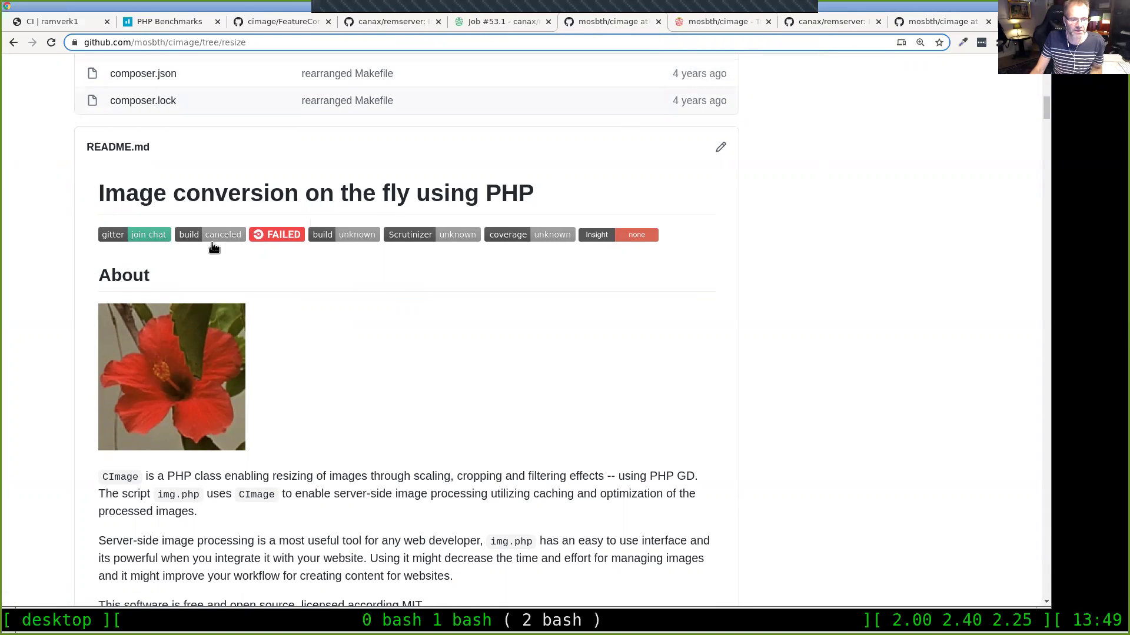
click(721, 21)
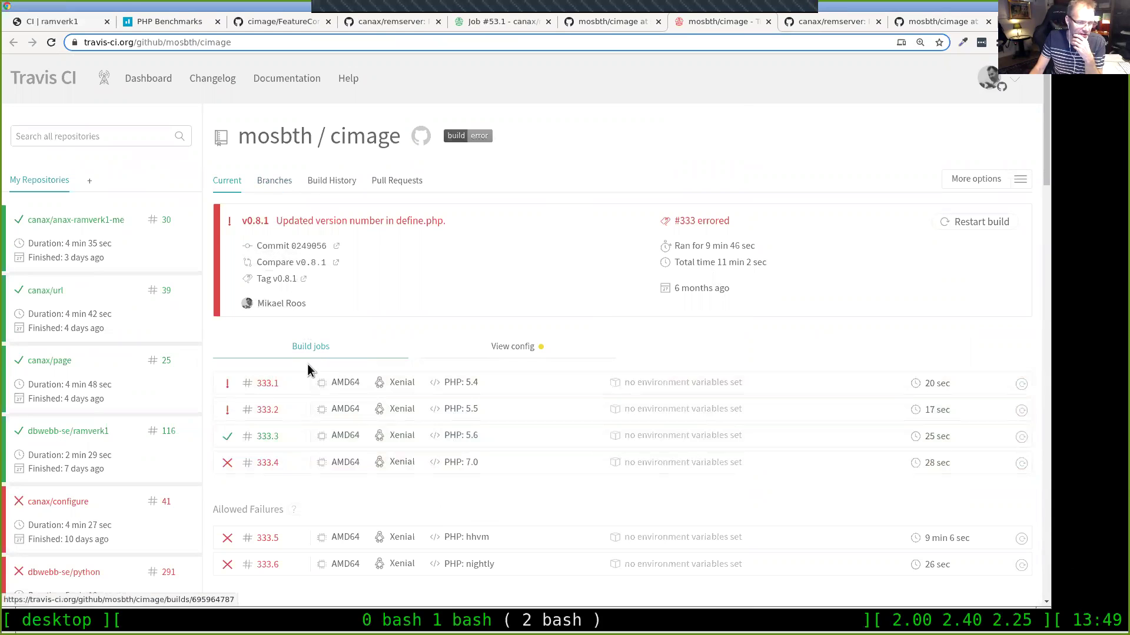
click(275, 180)
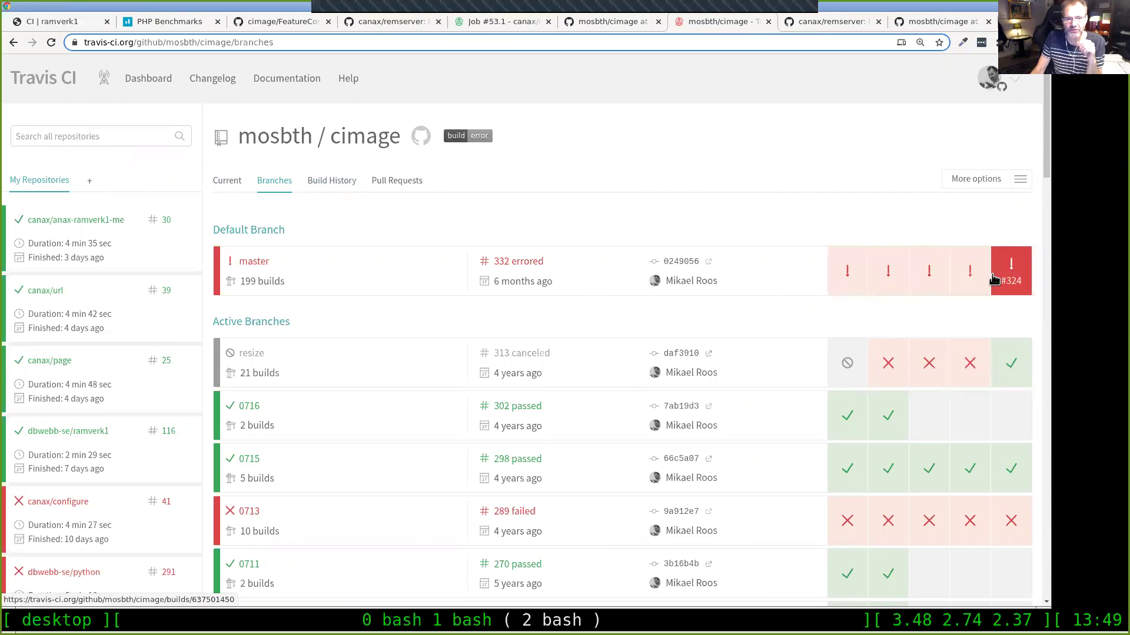
Step: Review the Travis CI build history of cimage
click(349, 187)
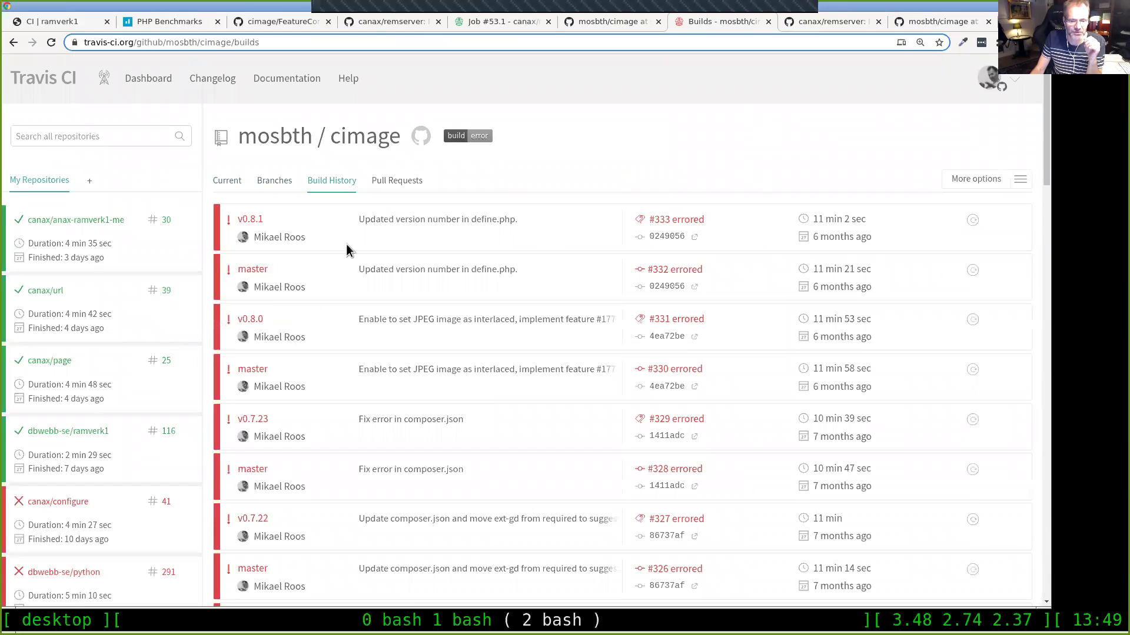
scroll(449, 276, down, 1)
scroll(449, 274, down, 4)
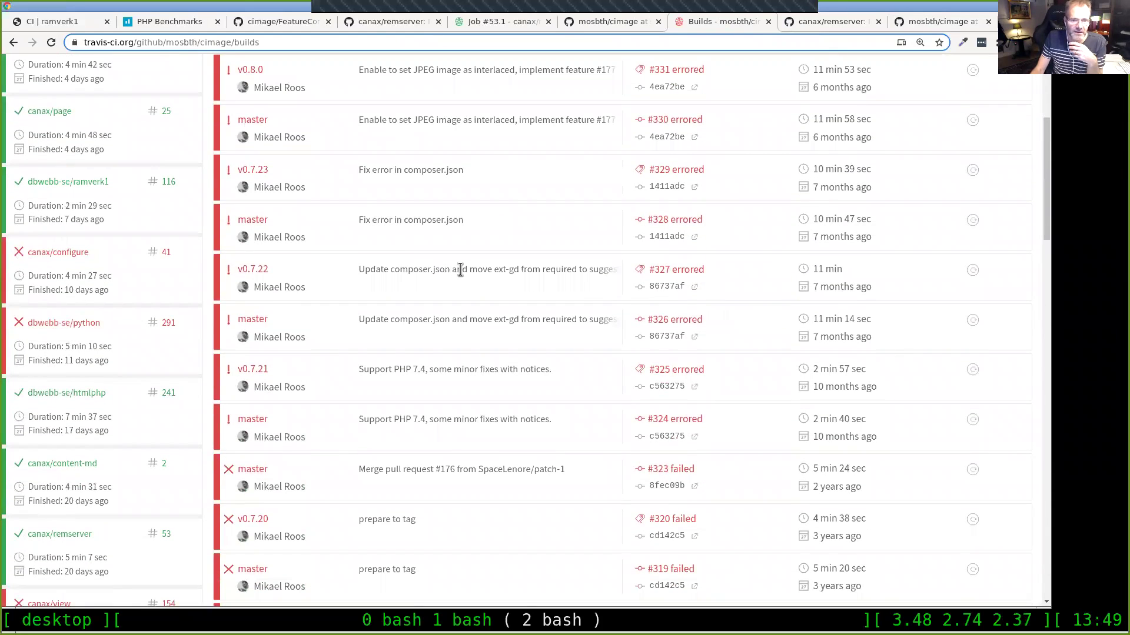
scroll(461, 269, up, 3)
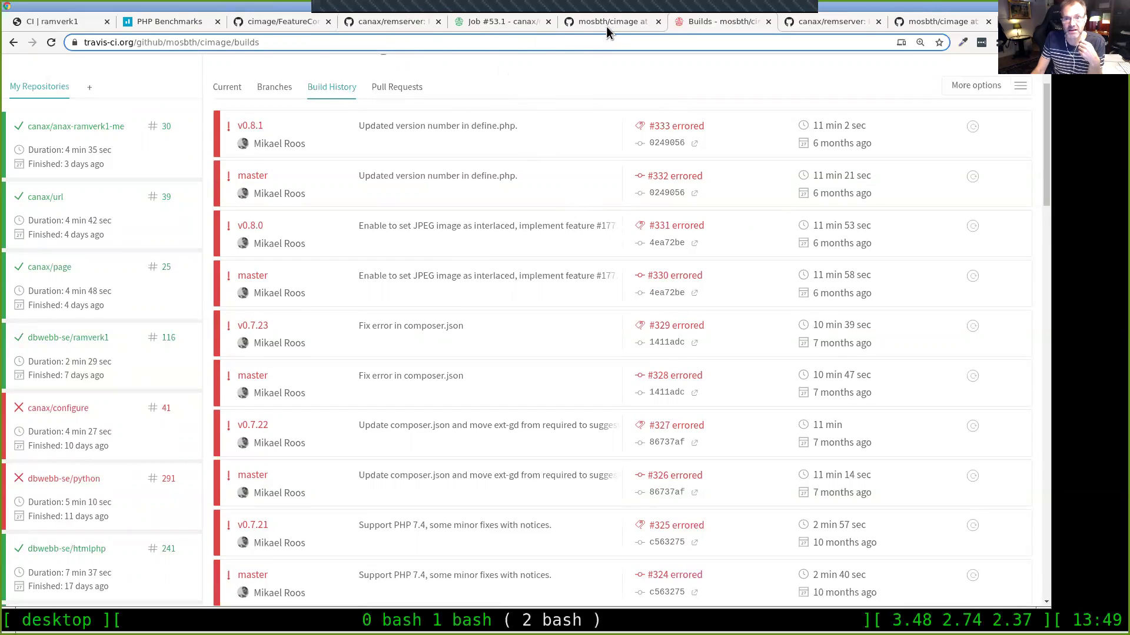
Step: Open the CircleCI pipelines of canax/remserver from its README badge and show the workflow of pipeline 4
click(398, 22)
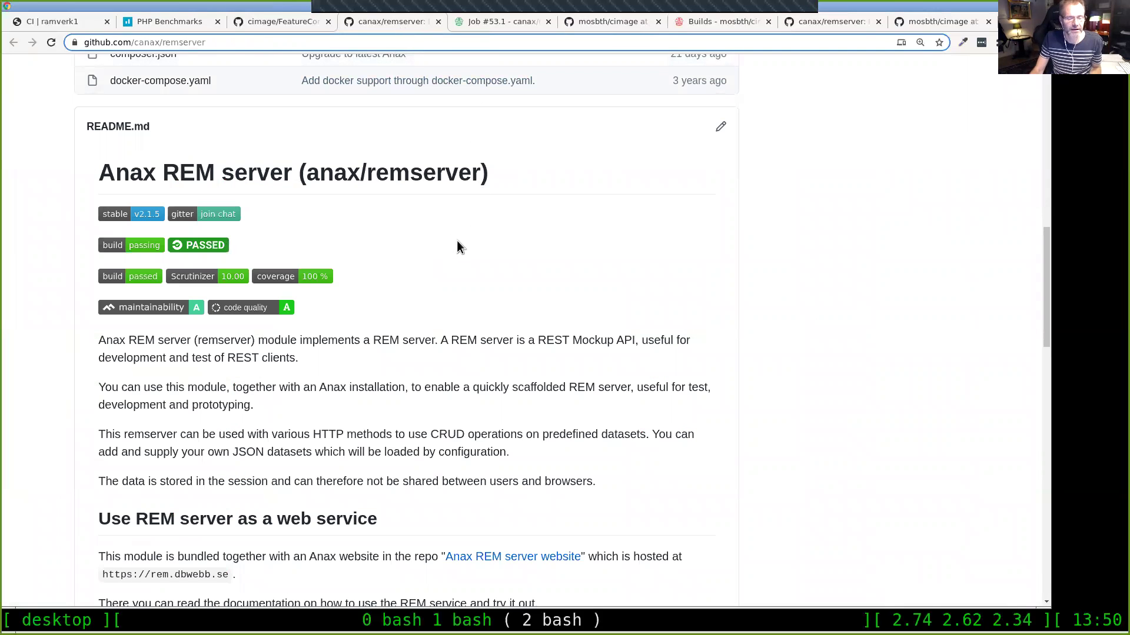
middle_click(213, 250)
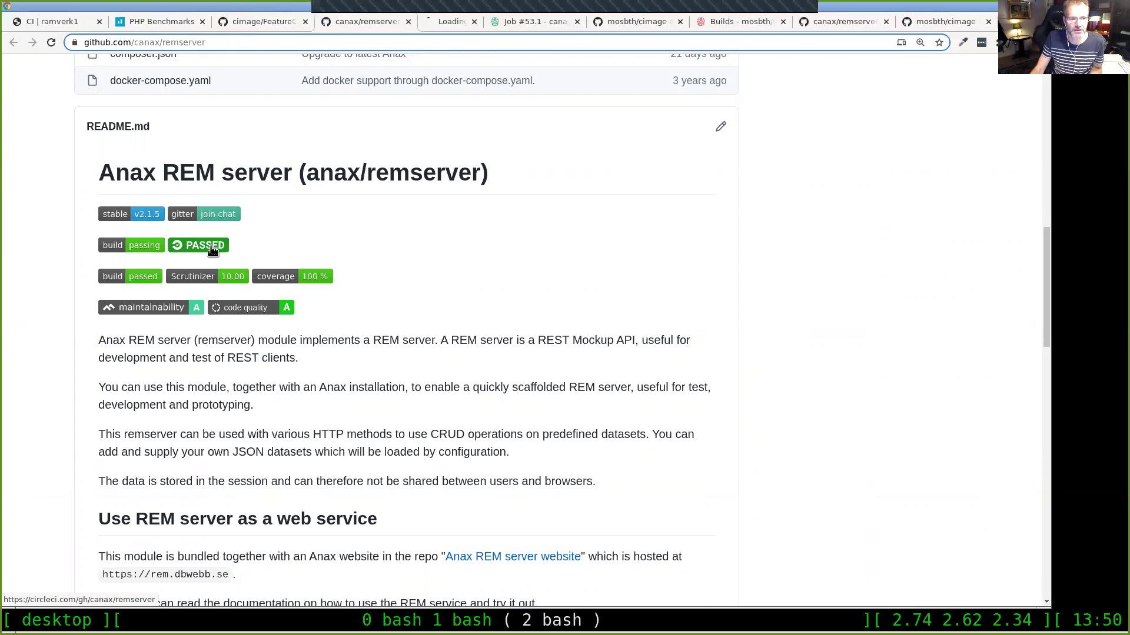
click(458, 22)
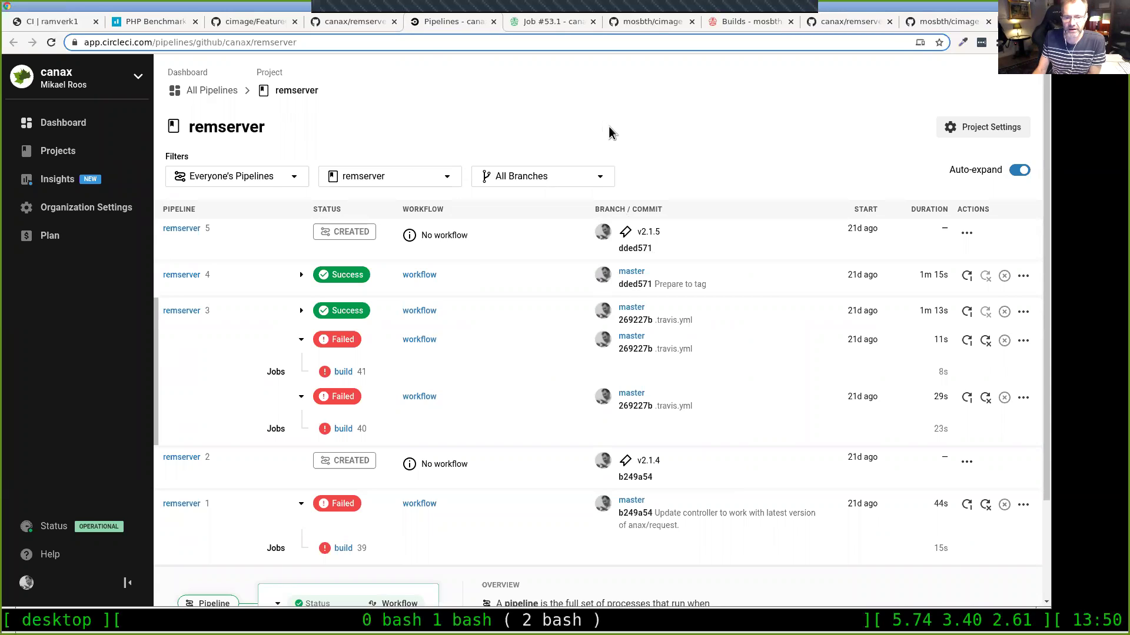
click(338, 277)
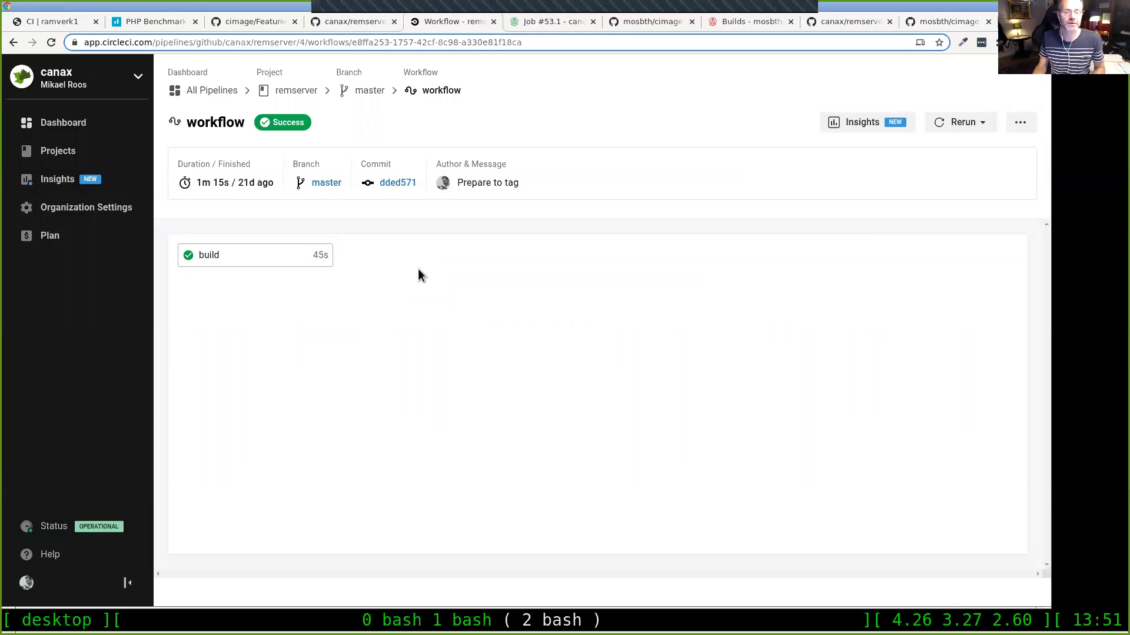
Step: Open the build job of the remserver workflow, review the output of its make test step, and collapse it again
click(236, 256)
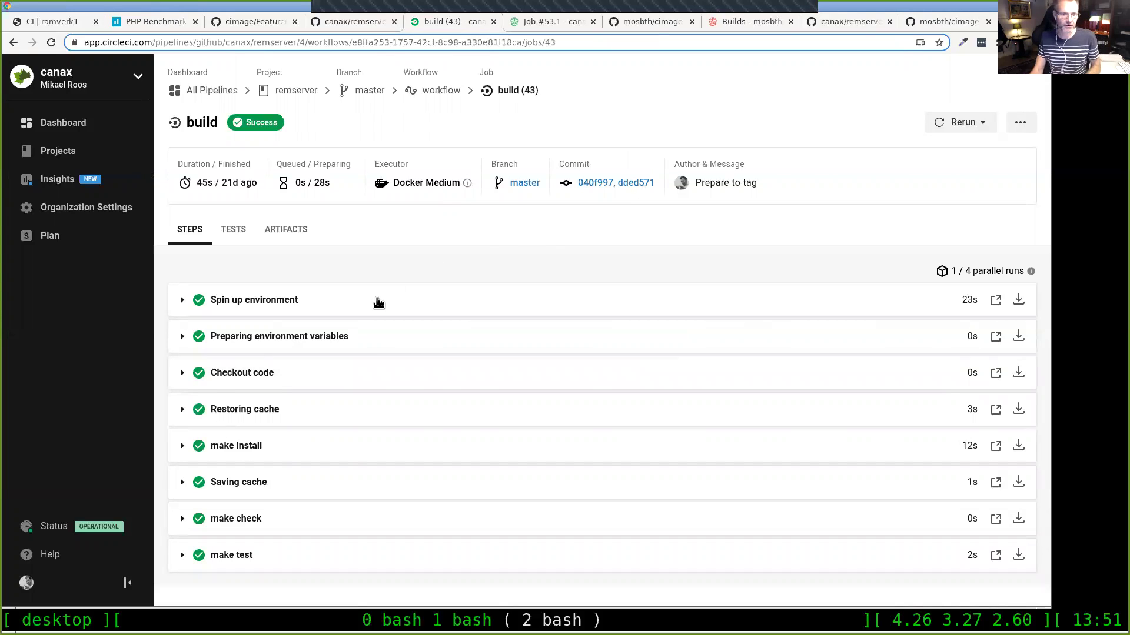
click(179, 555)
scroll(628, 500, down, 5)
scroll(629, 502, down, 4)
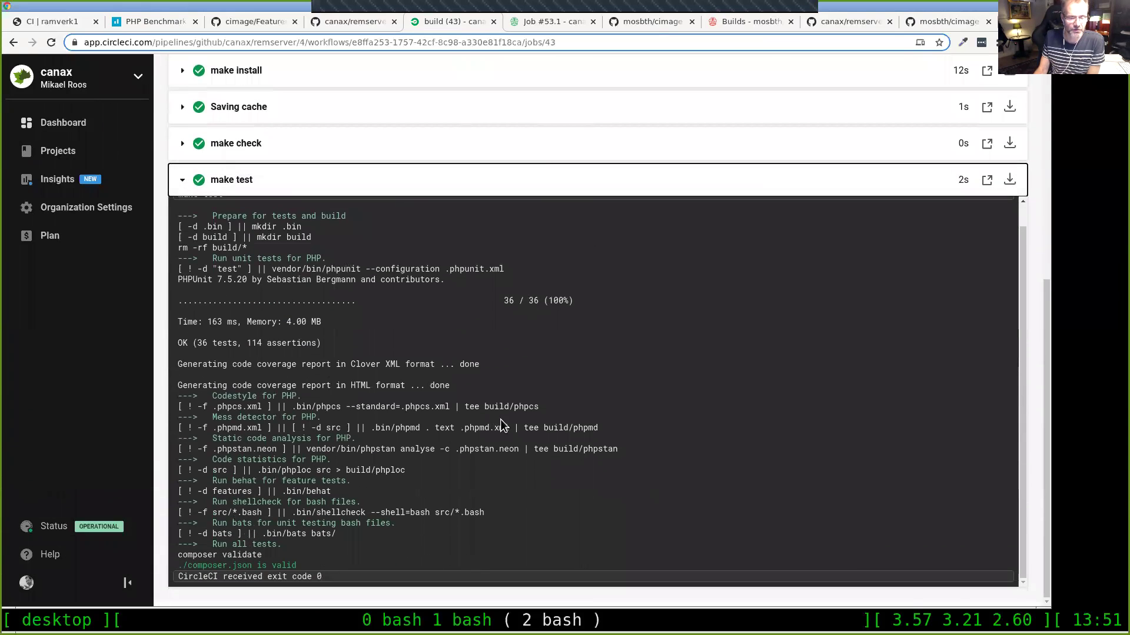
scroll(500, 419, up, 5)
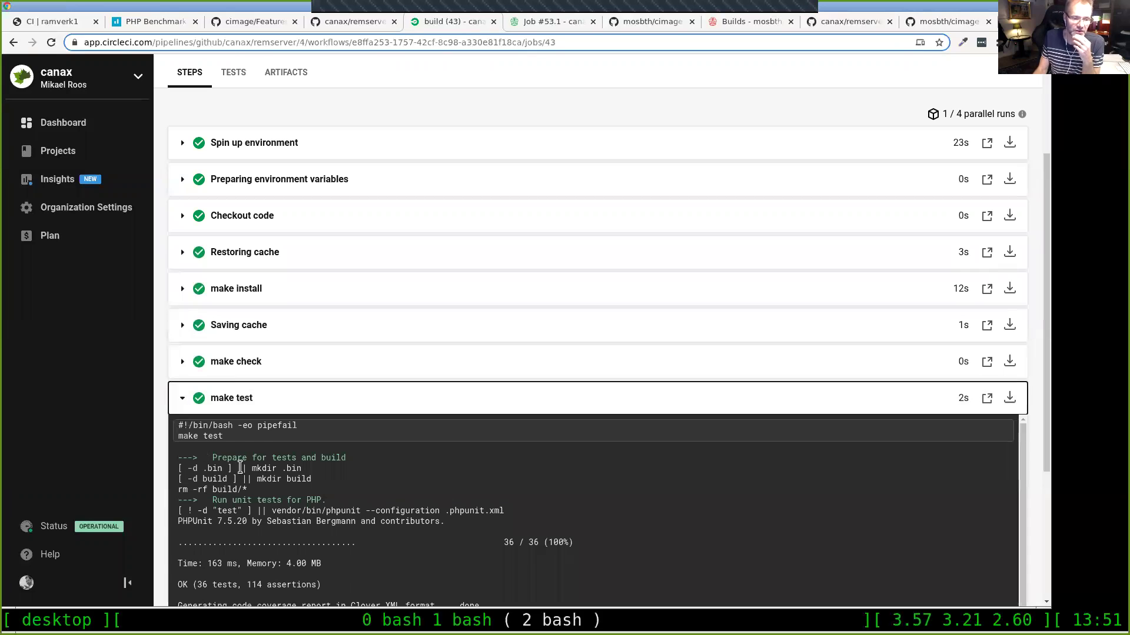
click(183, 398)
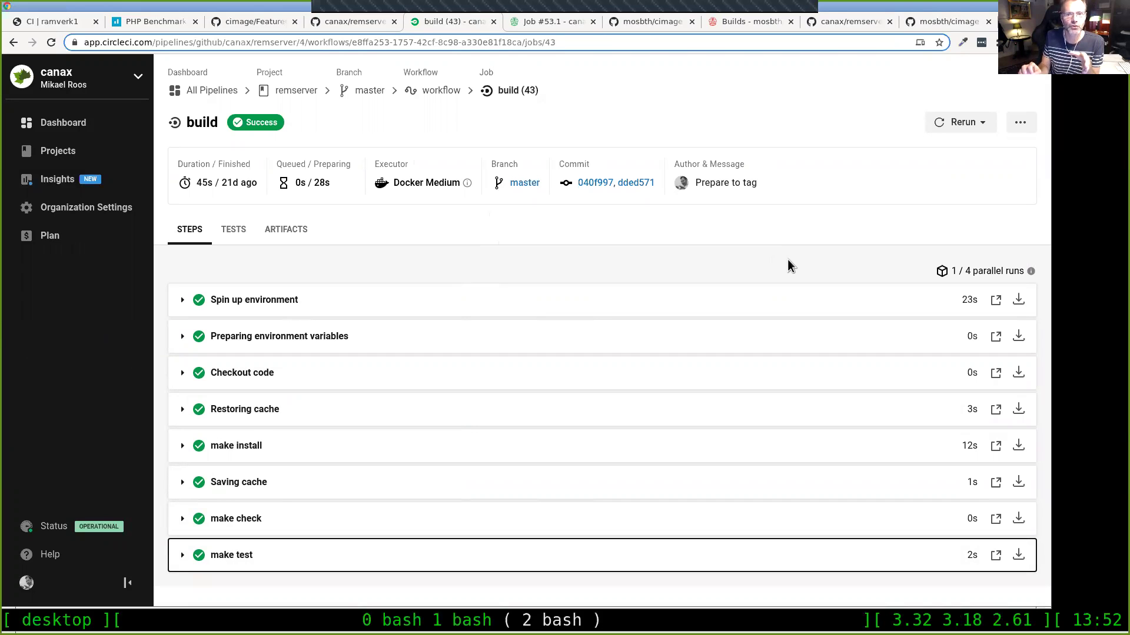
Step: Show the build job's additional actions and rerun options without choosing any of them
click(1021, 121)
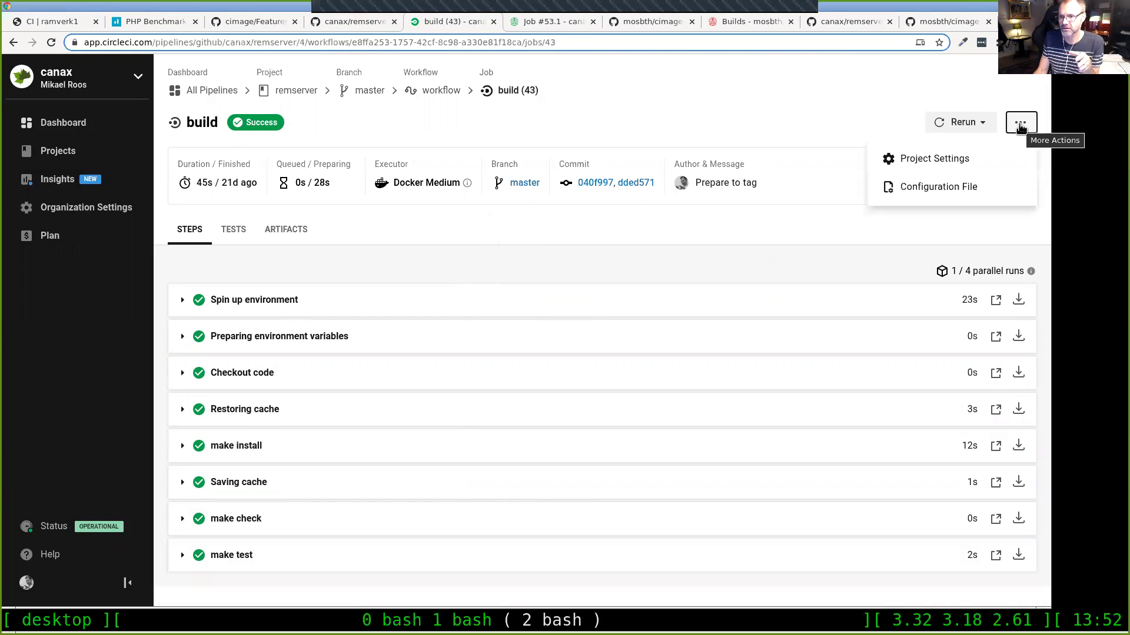
click(991, 129)
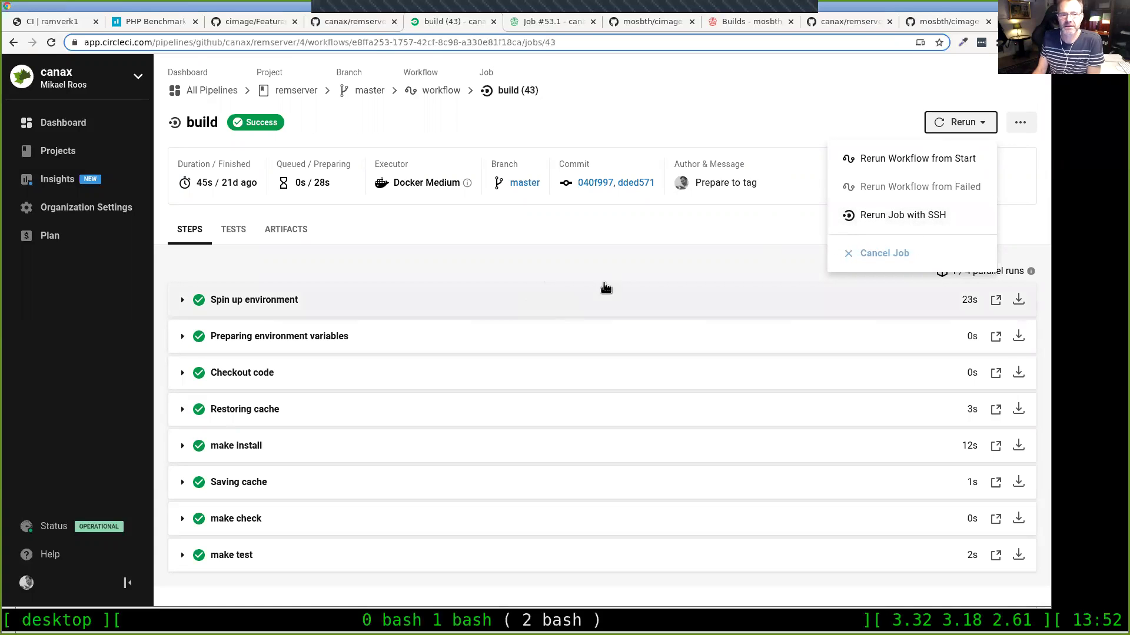
click(653, 220)
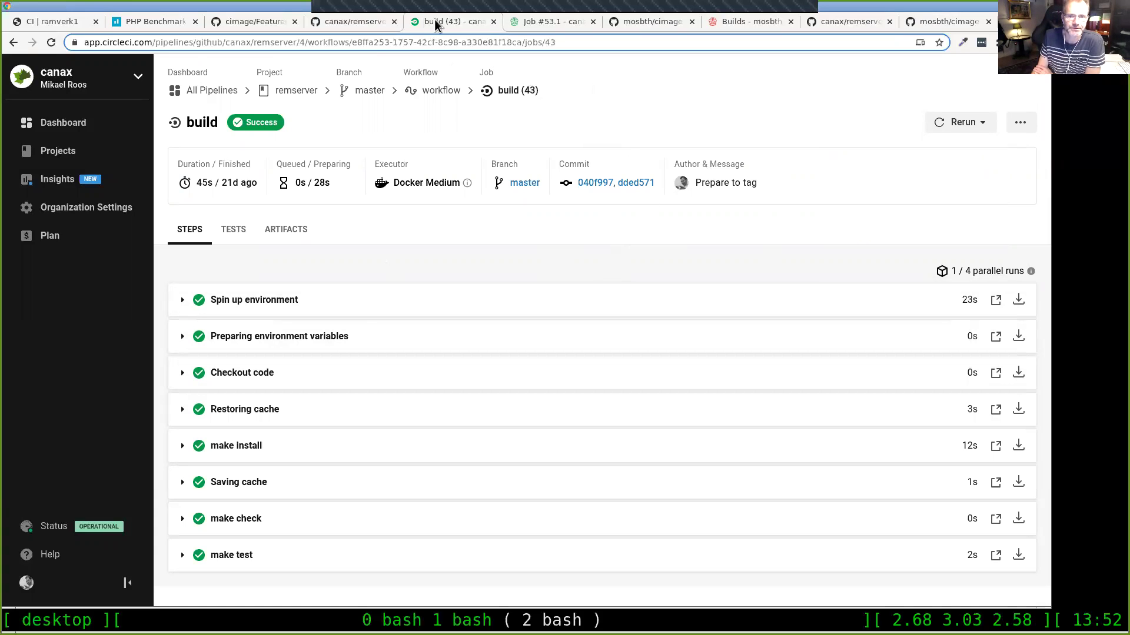
Step: Open Scrutinizer for canax/remserver from the build badge beside the Scrutinizer badge in its README and show the project's overview
click(355, 22)
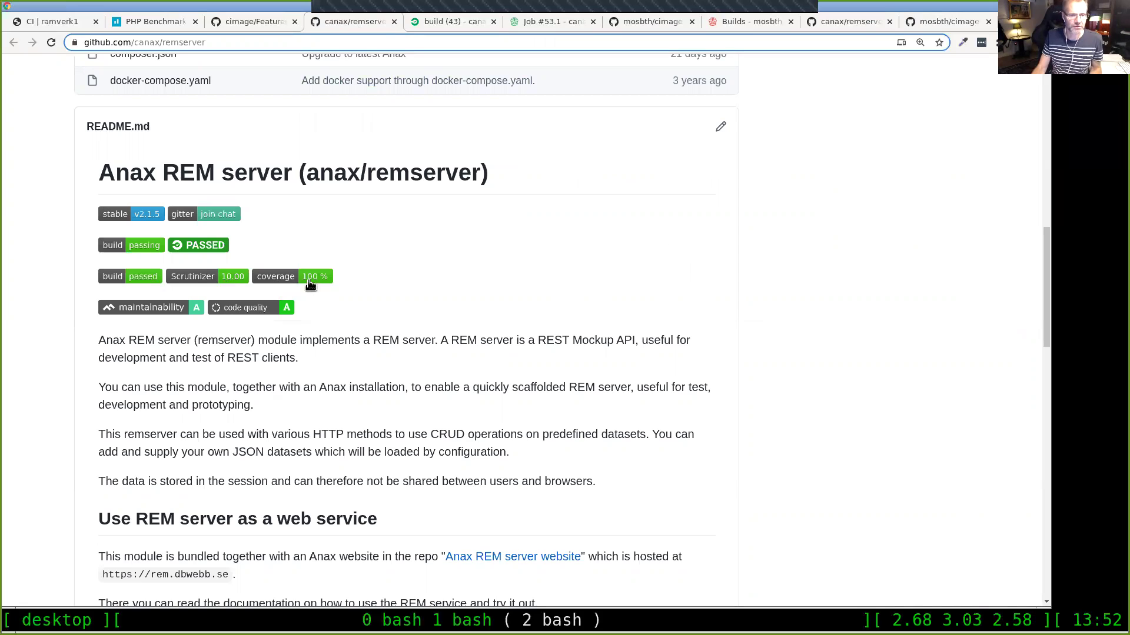
ctrl+click(143, 278)
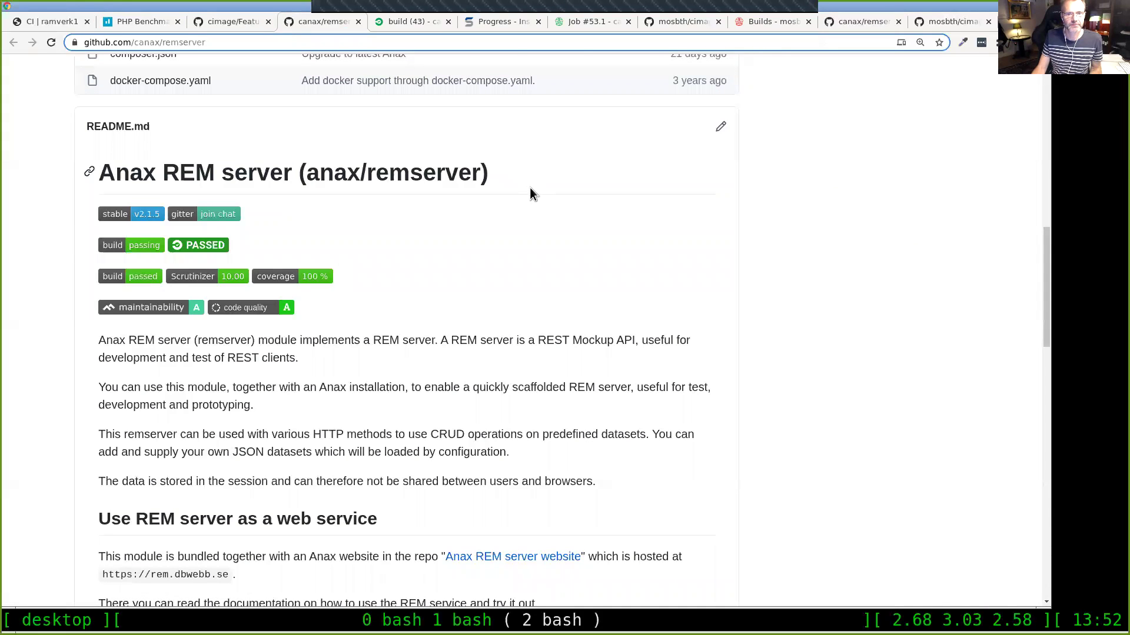
click(513, 24)
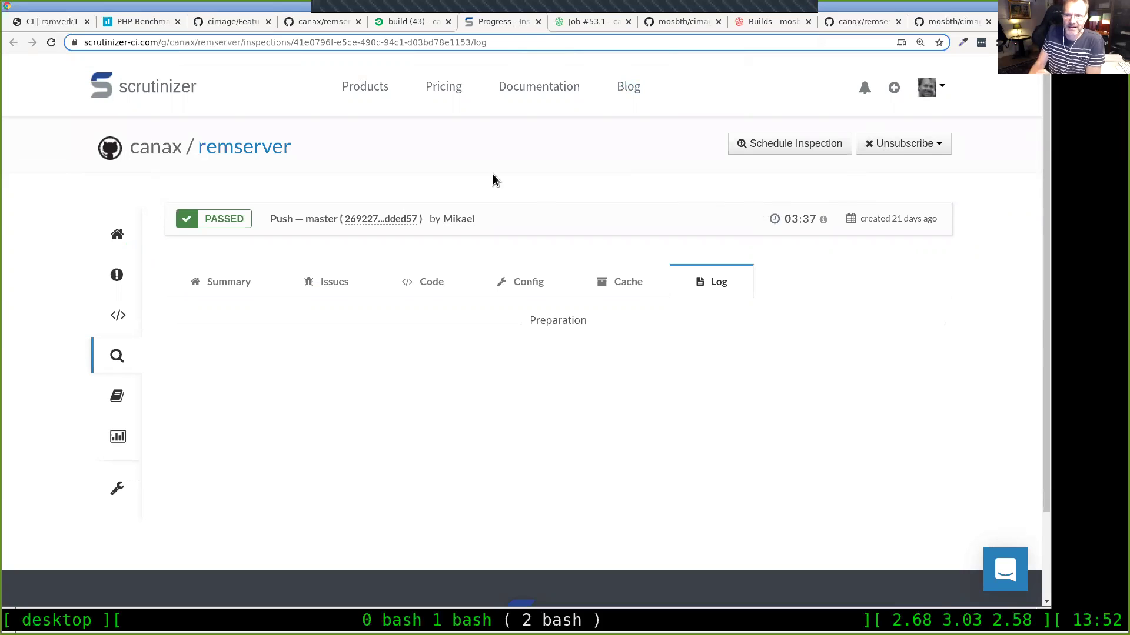
click(117, 235)
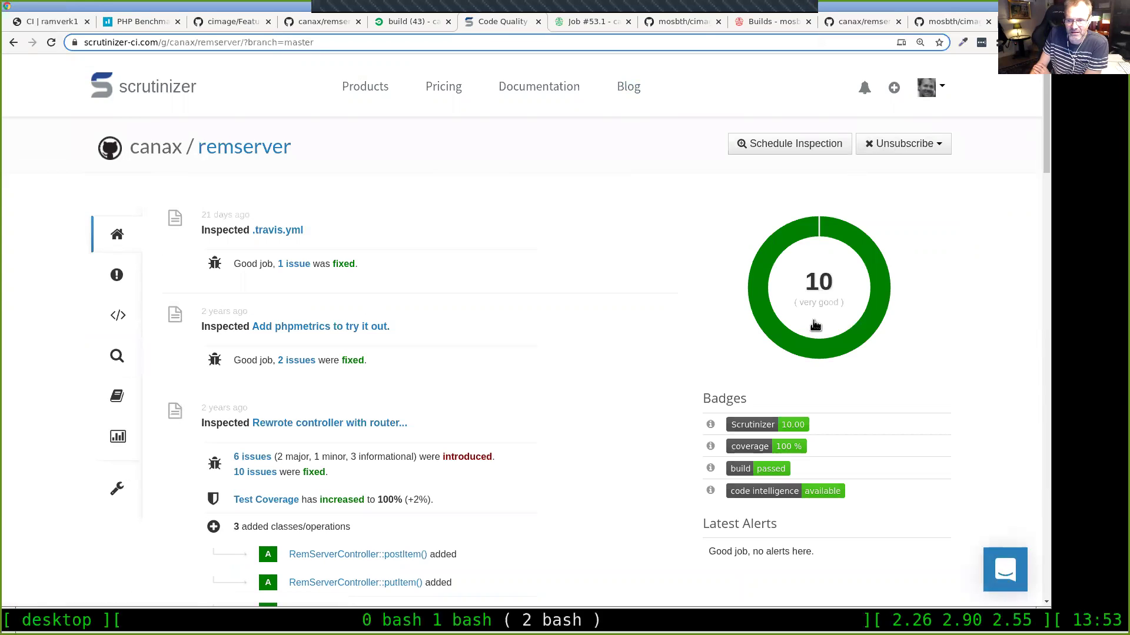
Step: Review remserver's quality rating and inspection history on Scrutinizer, and list the issues found on the master branch
mouse_move(817, 228)
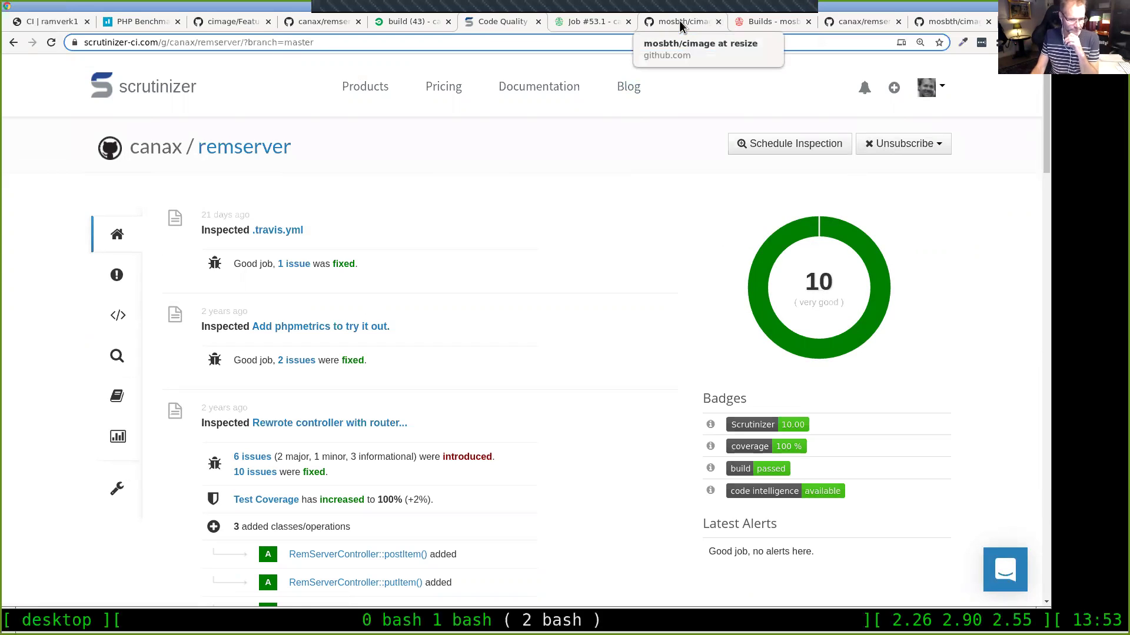
scroll(571, 369, down, 3)
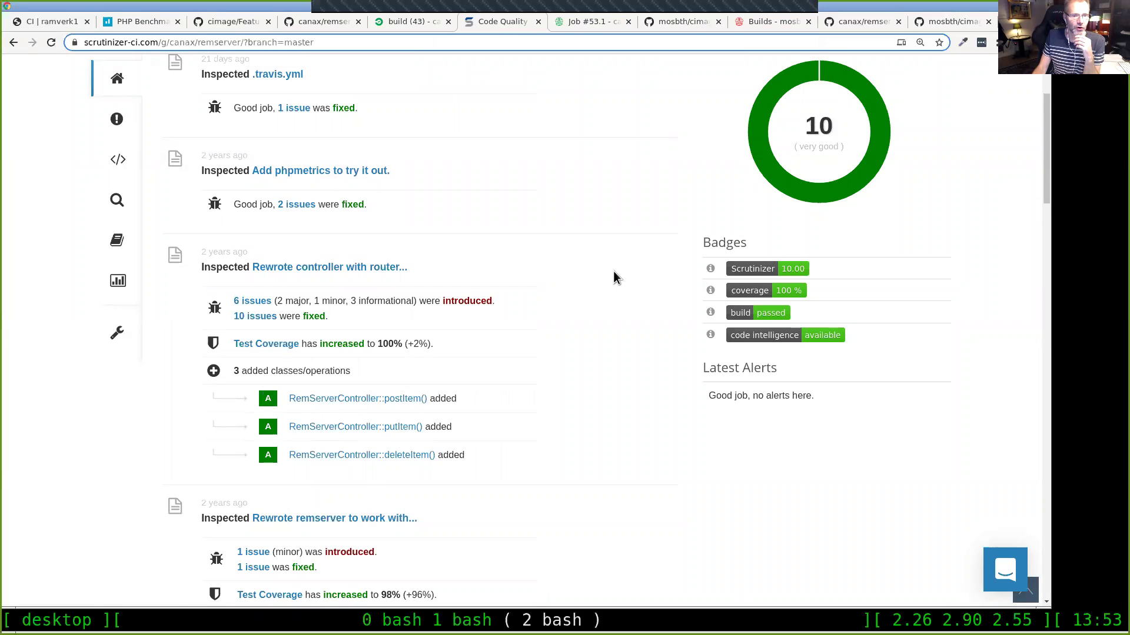
scroll(615, 270, up, 3)
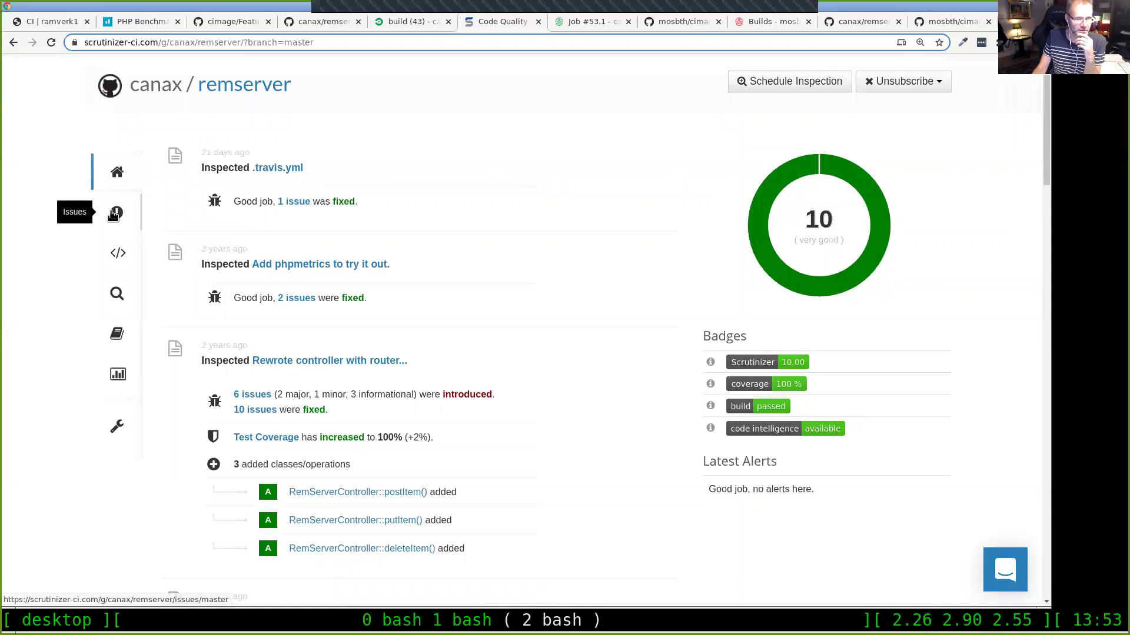
click(114, 213)
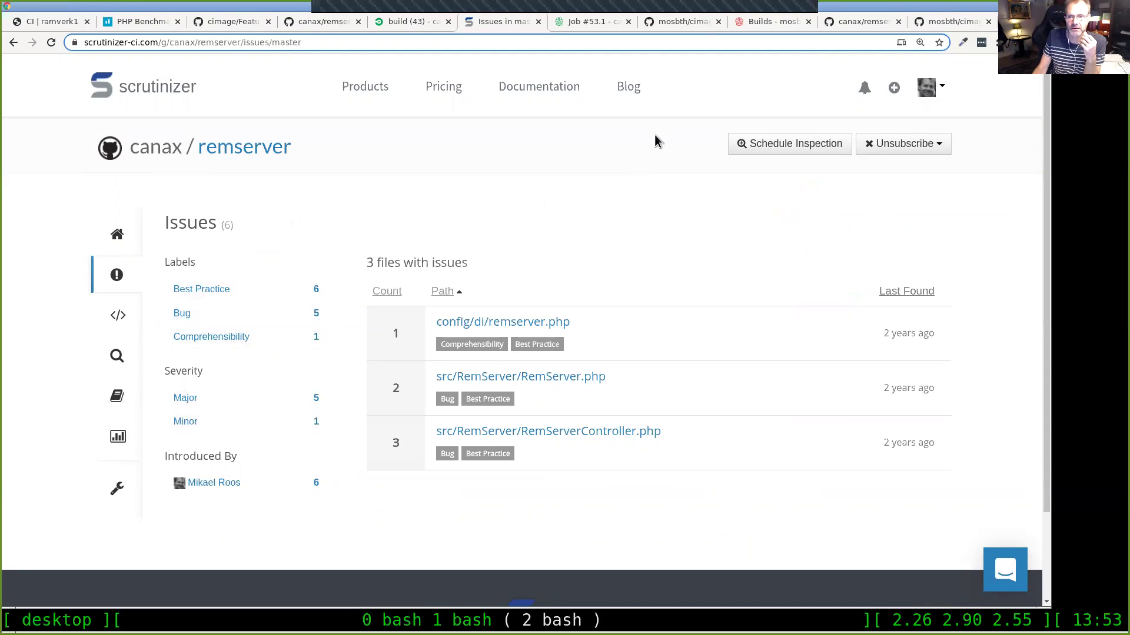
Step: Open the Scrutinizer overview of mosbth/cimage from the Scrutinizer badge in the resize branch's README
click(699, 21)
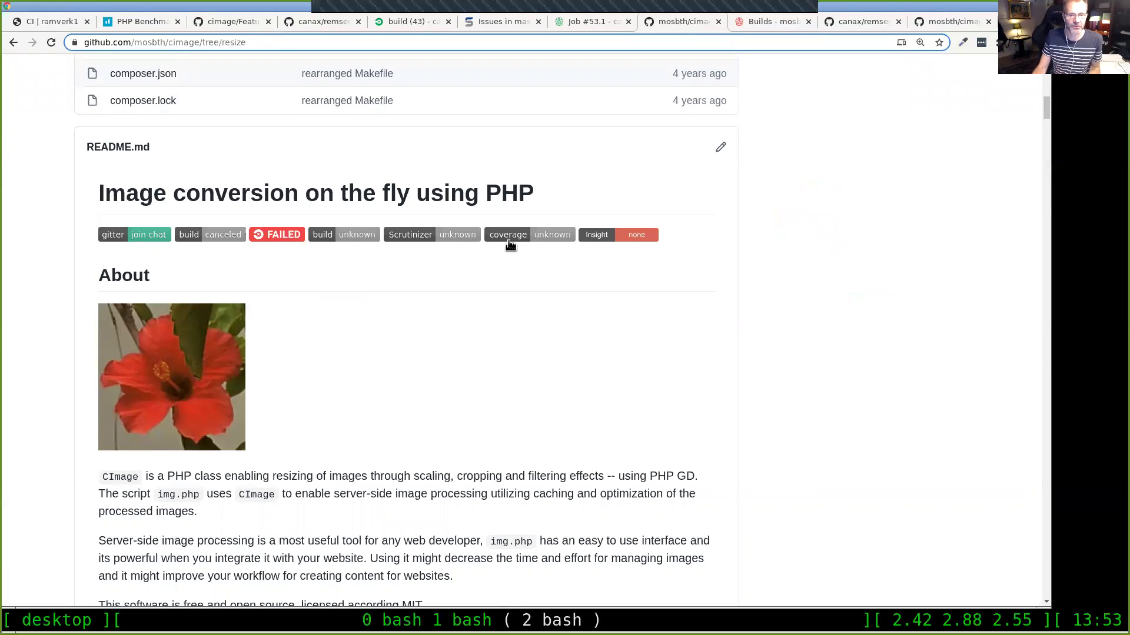
middle_click(461, 240)
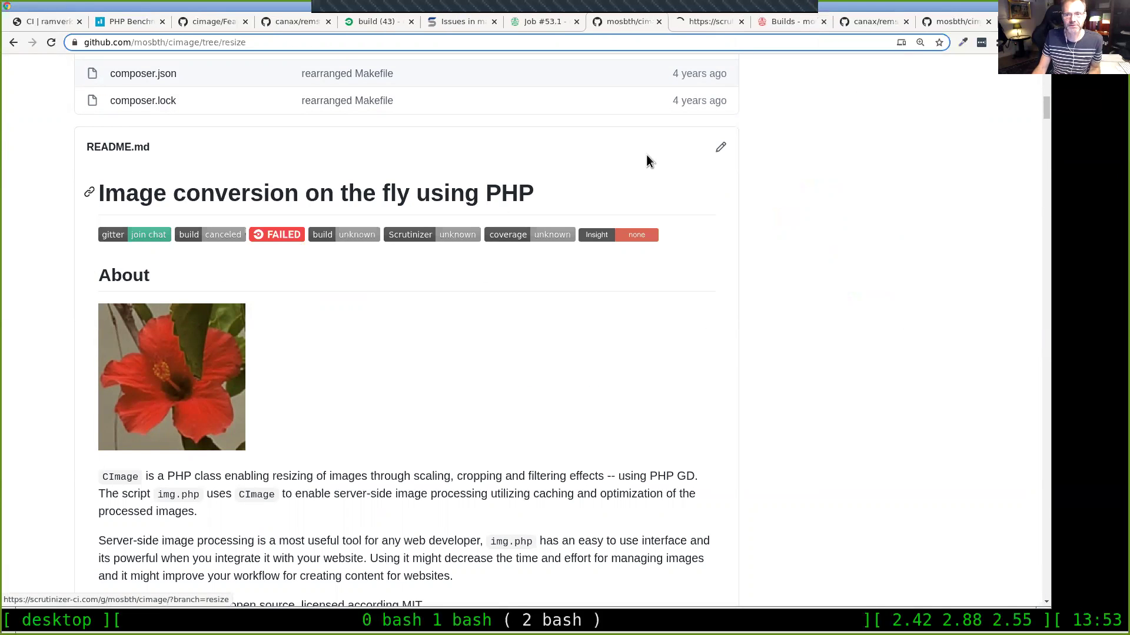
click(717, 22)
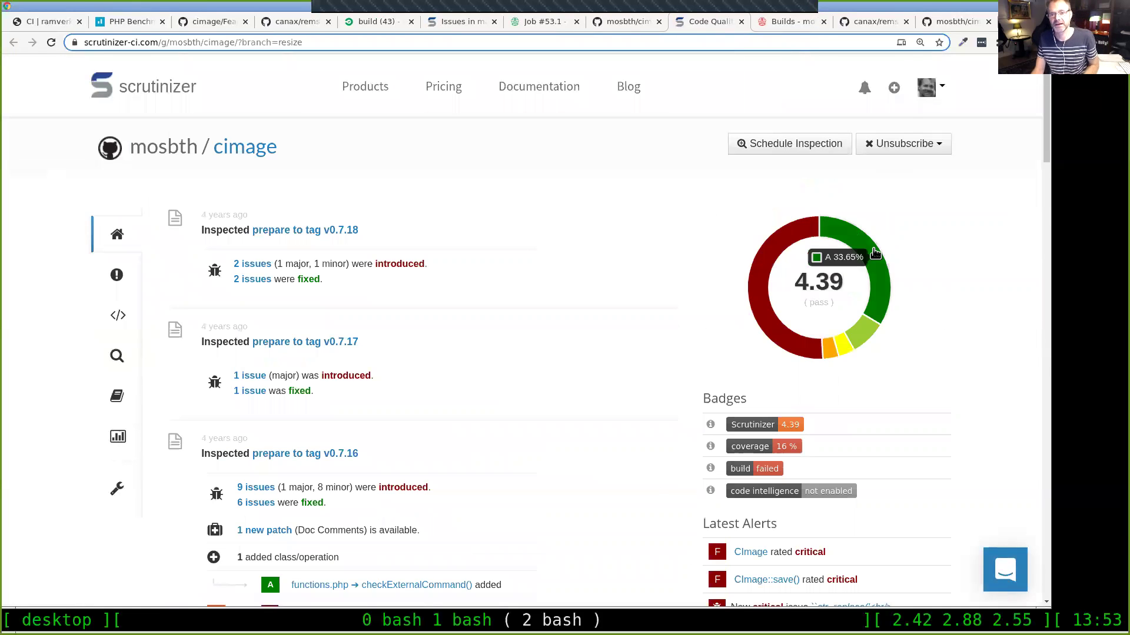